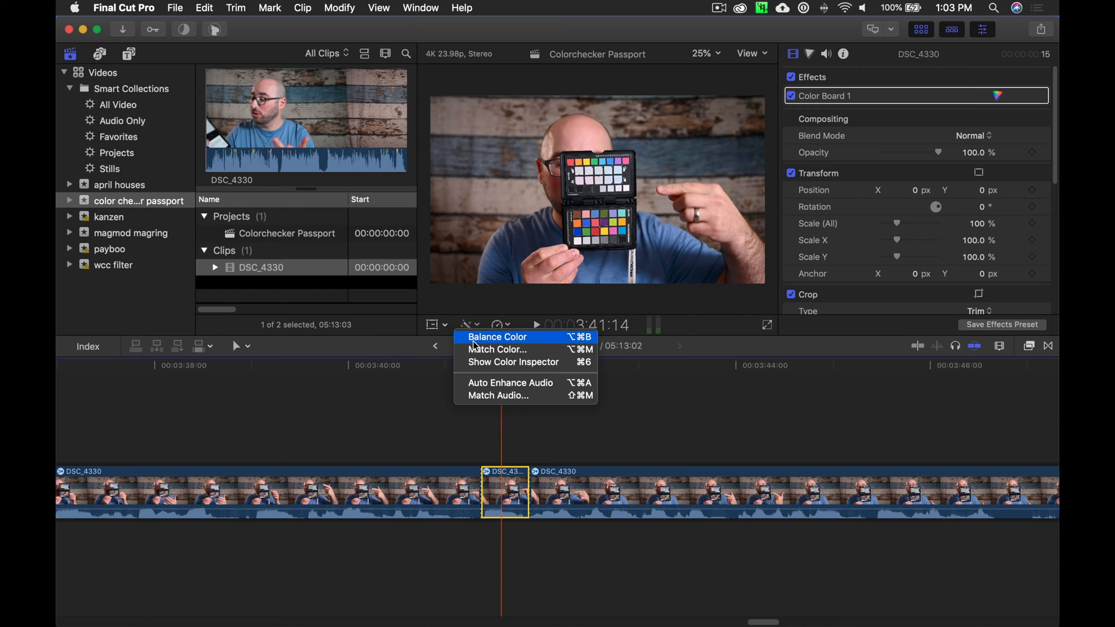
Apply Balance Color to the short selected DSC_4330 clip and compare the image with the correction off and on.
left_click(487, 340)
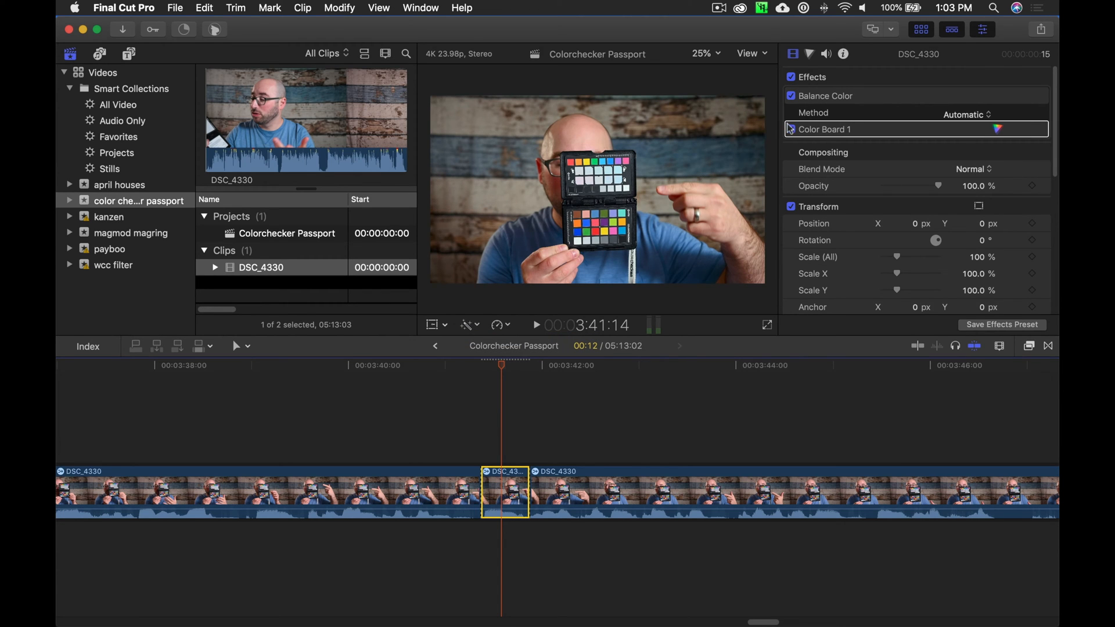
left_click(791, 97)
left_click(791, 96)
left_click(790, 97)
left_click(791, 96)
Set the Balance Color method to White Balance and sample the white patch of the color checker's lower chart at 100% viewer zoom.
left_click(965, 114)
left_click(981, 135)
key("super+equal")
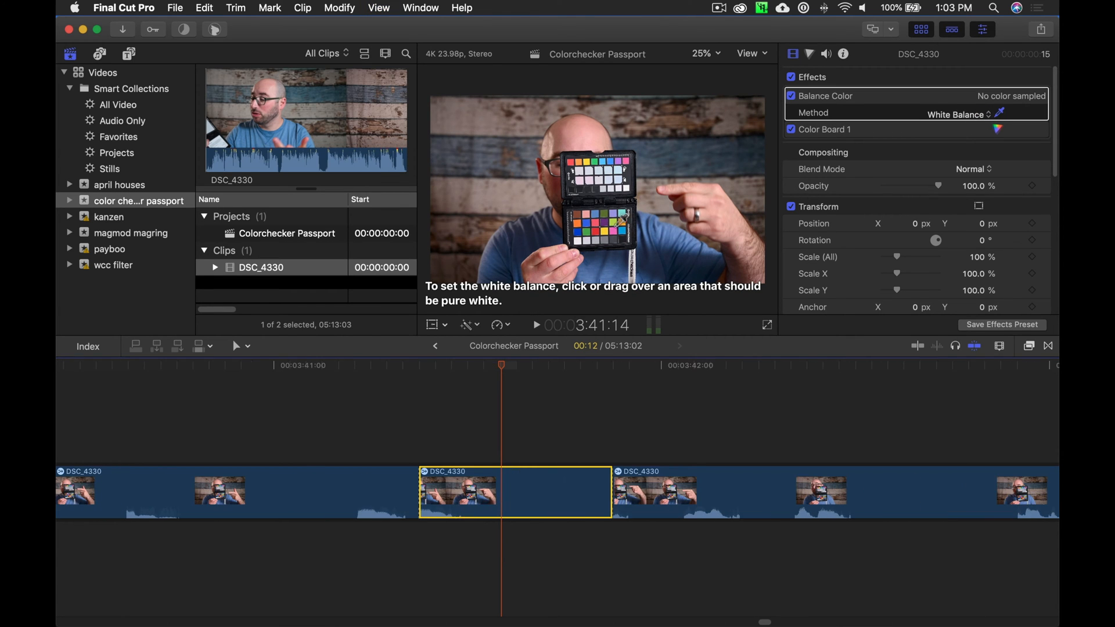
key("super+minus")
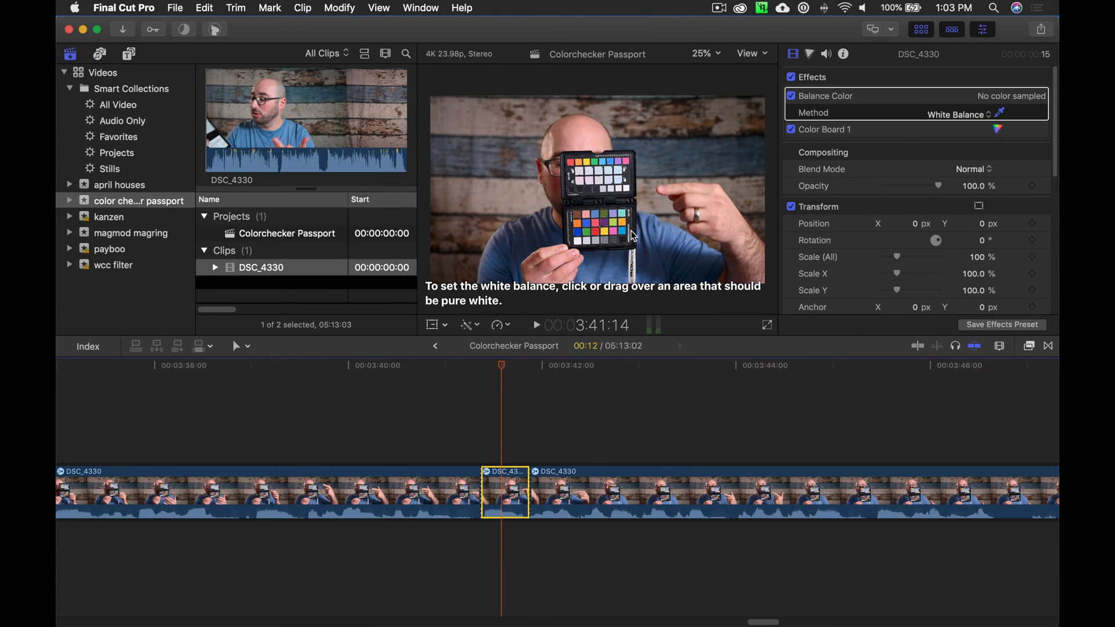
left_click(704, 55)
left_click(719, 121)
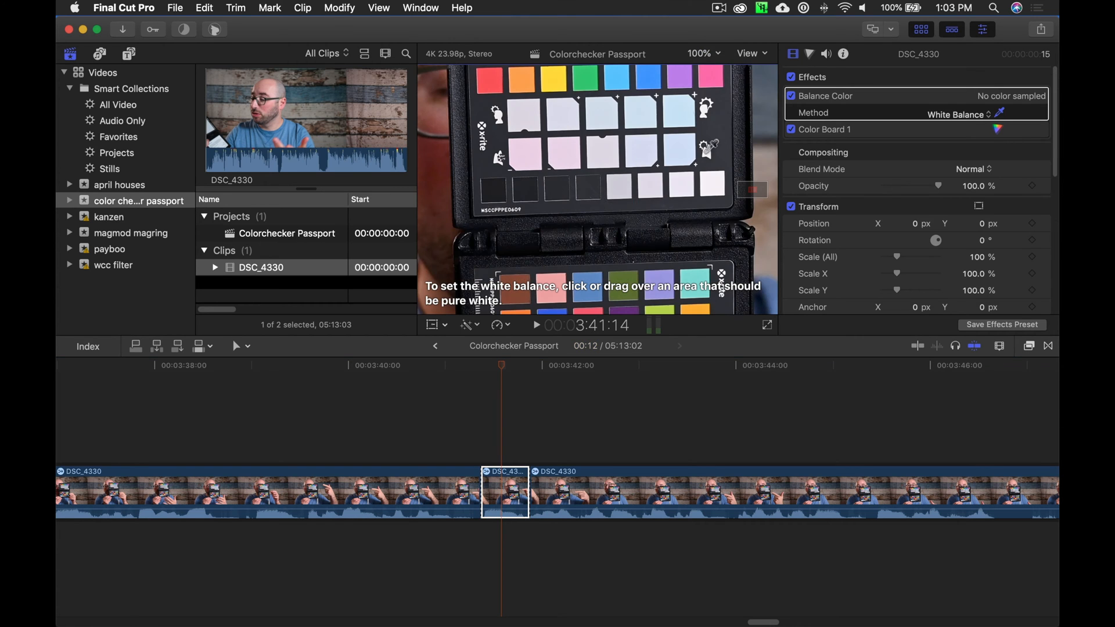
left_click_drag(750, 190, 749, 195)
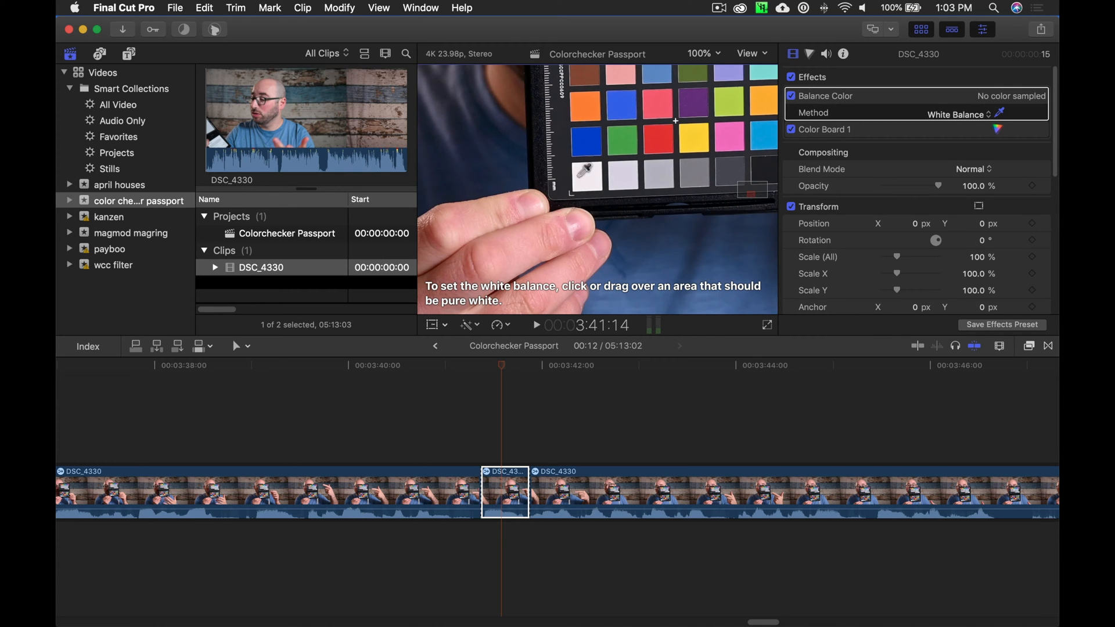
left_click(608, 178)
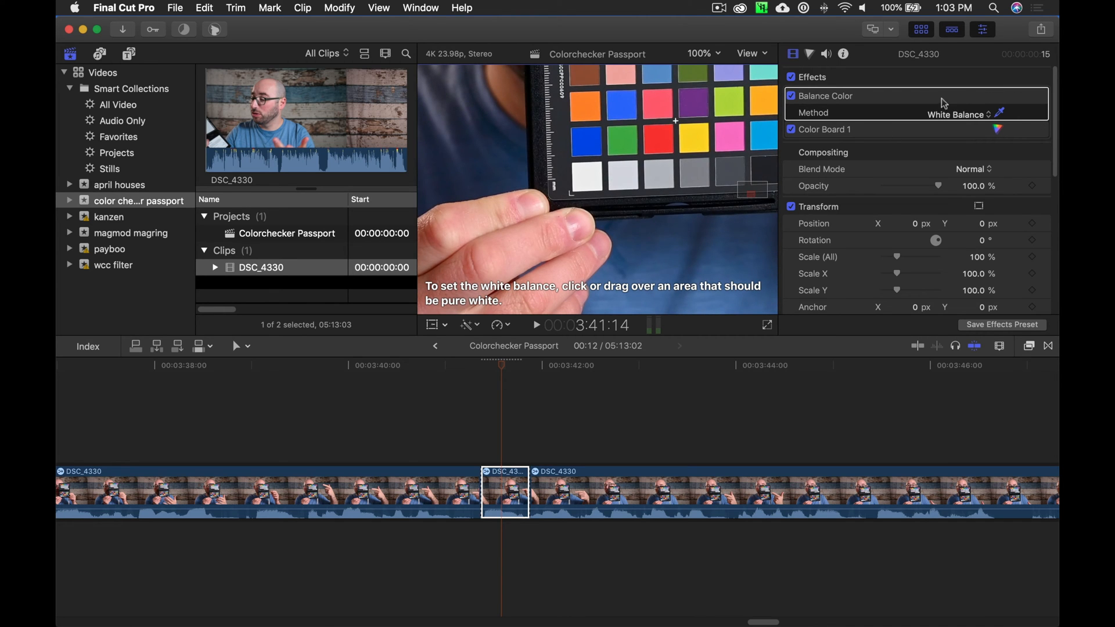
left_click(1000, 113)
key("super+minus")
key("super+minus")
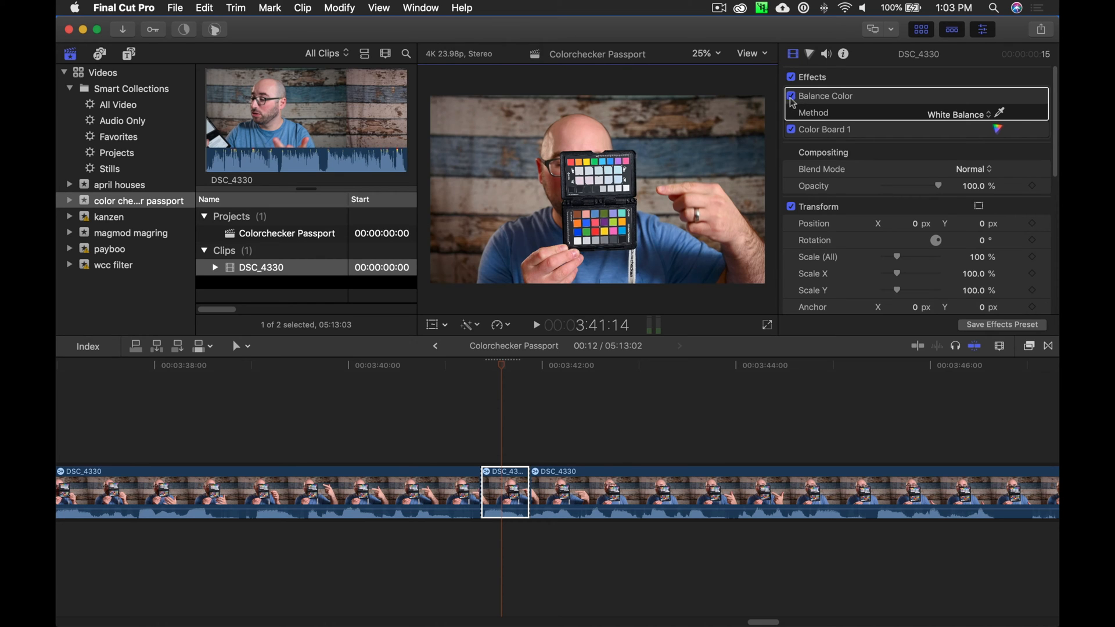
Compare the short clip with the sampled white balance correction turned off and on.
left_click(791, 97)
left_click(792, 97)
left_click(792, 97)
left_click(793, 97)
Save the Balance and Color Board 1 effects as a preset named Colorchecker Passport Demo in the SWK category.
left_click(984, 324)
left_click(446, 256)
left_click(446, 256)
scroll(685, 255, "down", 3)
scroll(638, 262, "up", 3)
left_click_drag(549, 147, 435, 134)
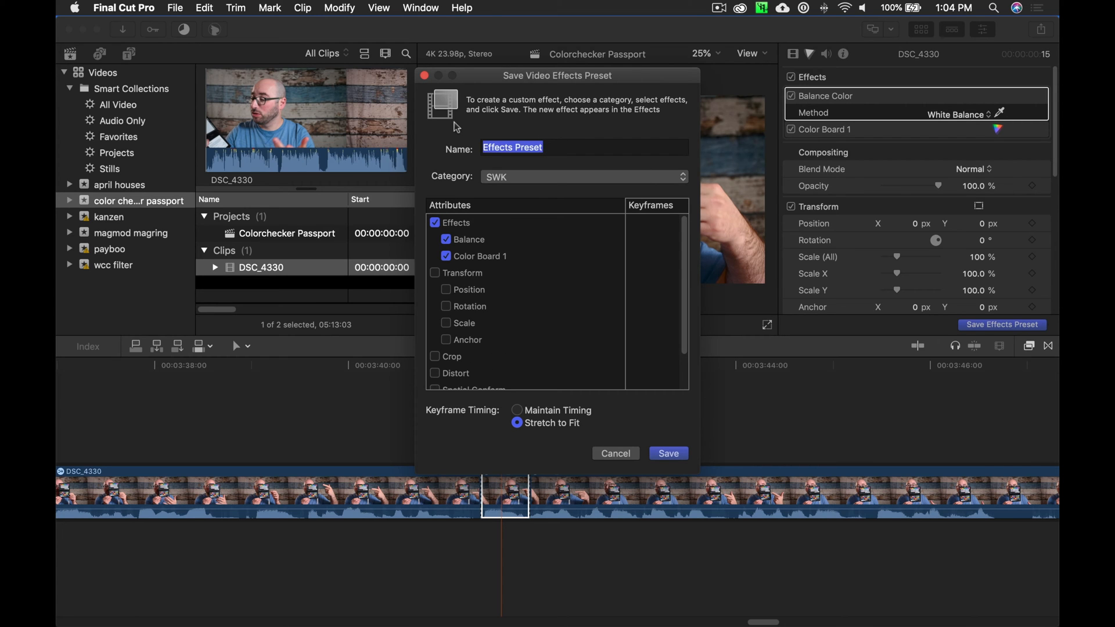
type("Colorchecker Passport Demo")
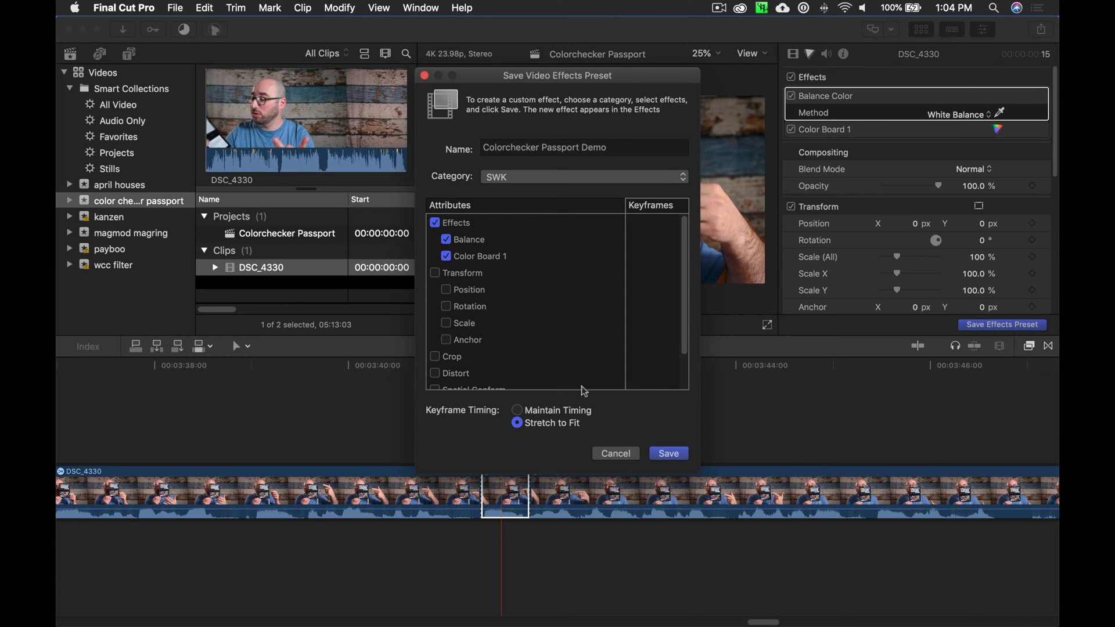
left_click(669, 453)
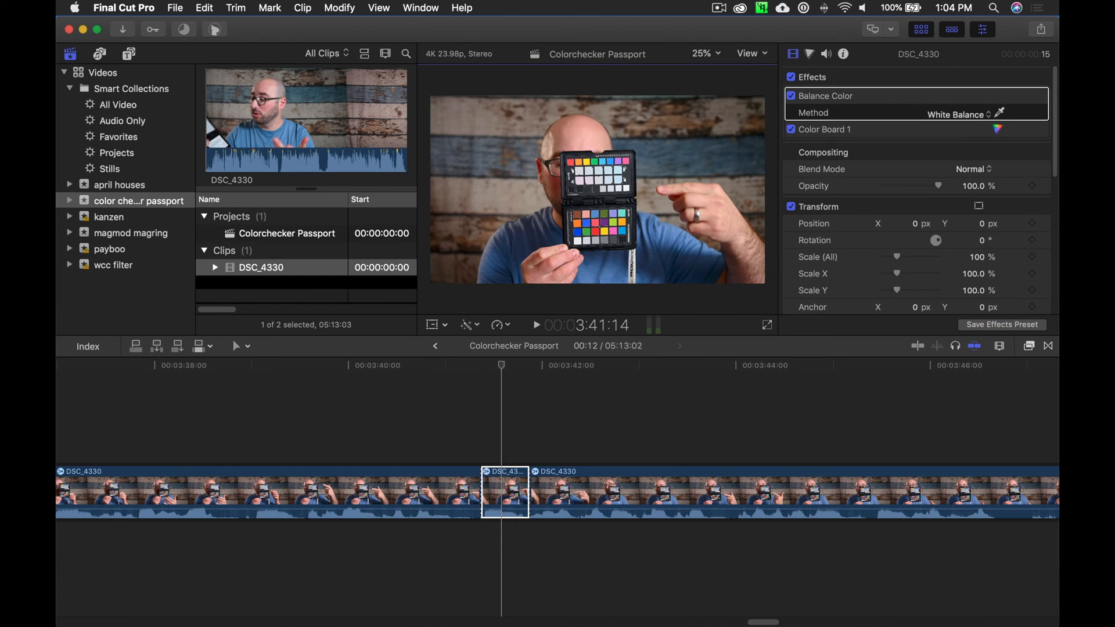
Select the long DSC_4330 clip before the short one and show the SWK category of the video effects.
key("super+minus")
key("super+equal")
left_click(584, 419)
key("super+minus")
key("super+minus")
key("super+minus")
left_click(540, 490)
key("super+minus")
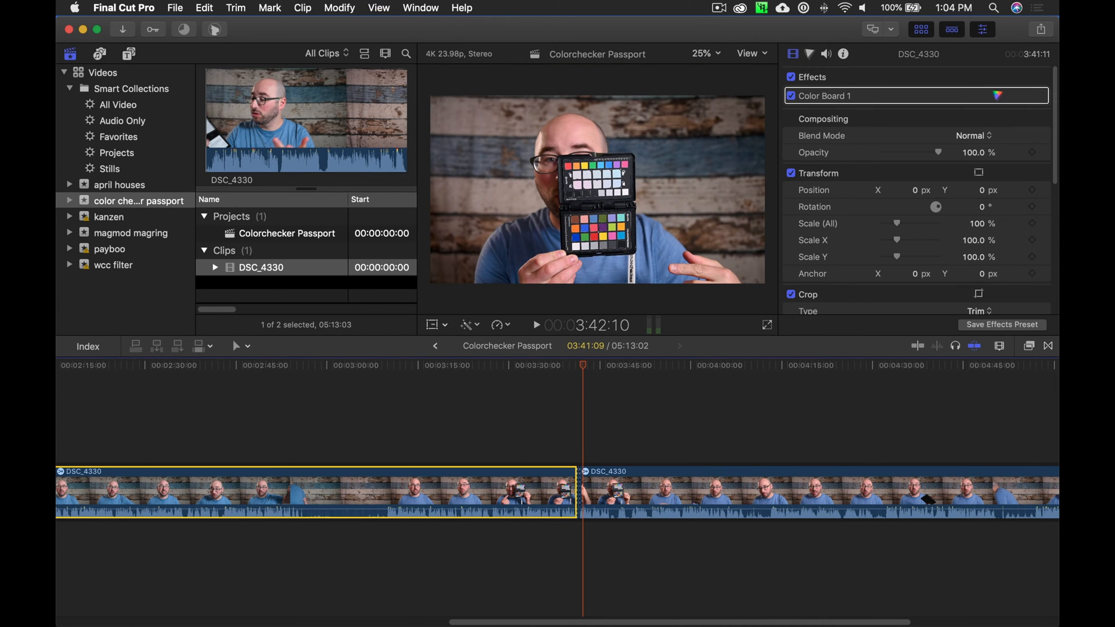
key("super+5")
scroll(783, 488, "down", 4)
scroll(782, 488, "down", 8)
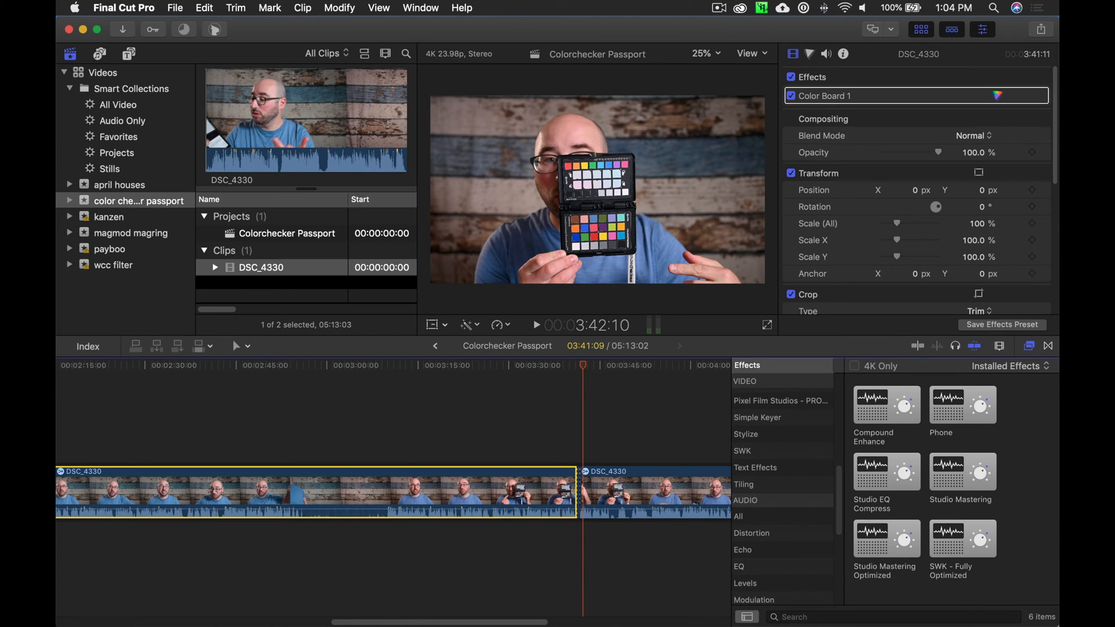
left_click(782, 451)
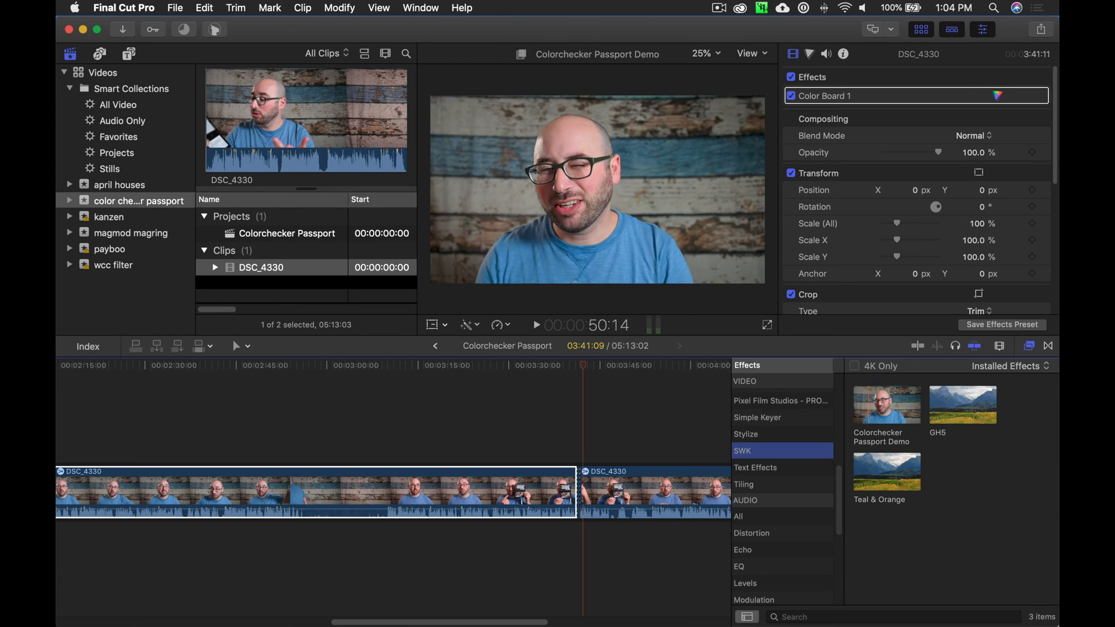
Apply the Colorchecker Passport Demo preset to the first DSC_4330 clip, with the playhead at about 22 seconds.
left_click_drag(582, 365, 192, 365)
left_click_drag(377, 622, 59, 604)
left_click(218, 365)
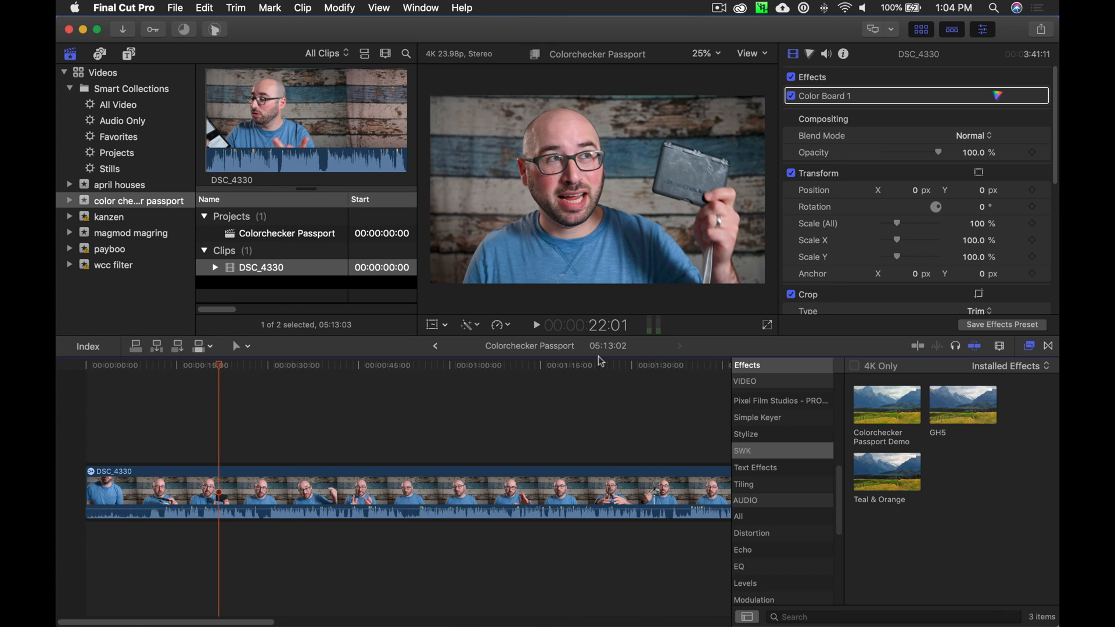
left_click_drag(886, 405, 235, 495)
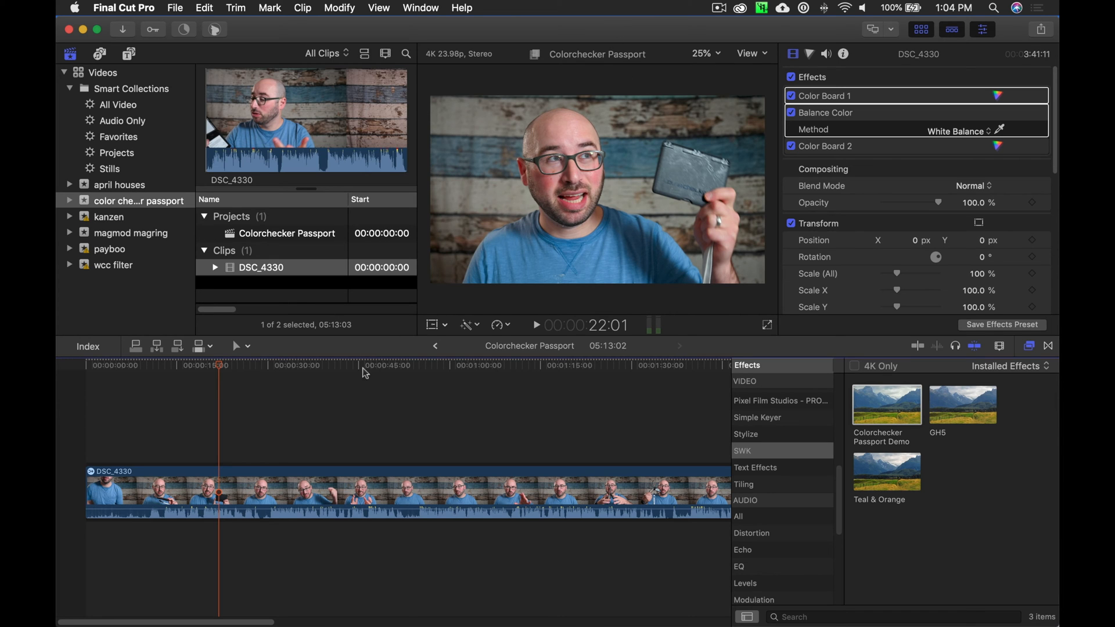
Resample the first clip's white balance from the color checker's white patch in the frame at about 1:33.
left_click_drag(382, 373, 653, 365)
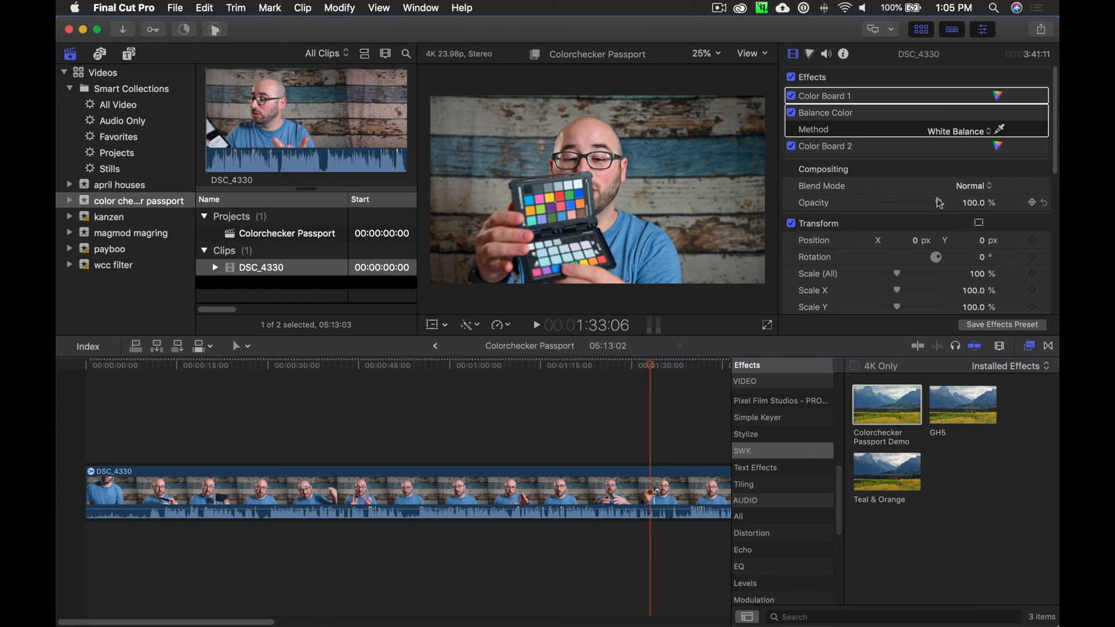
left_click(561, 467)
left_click(1000, 129)
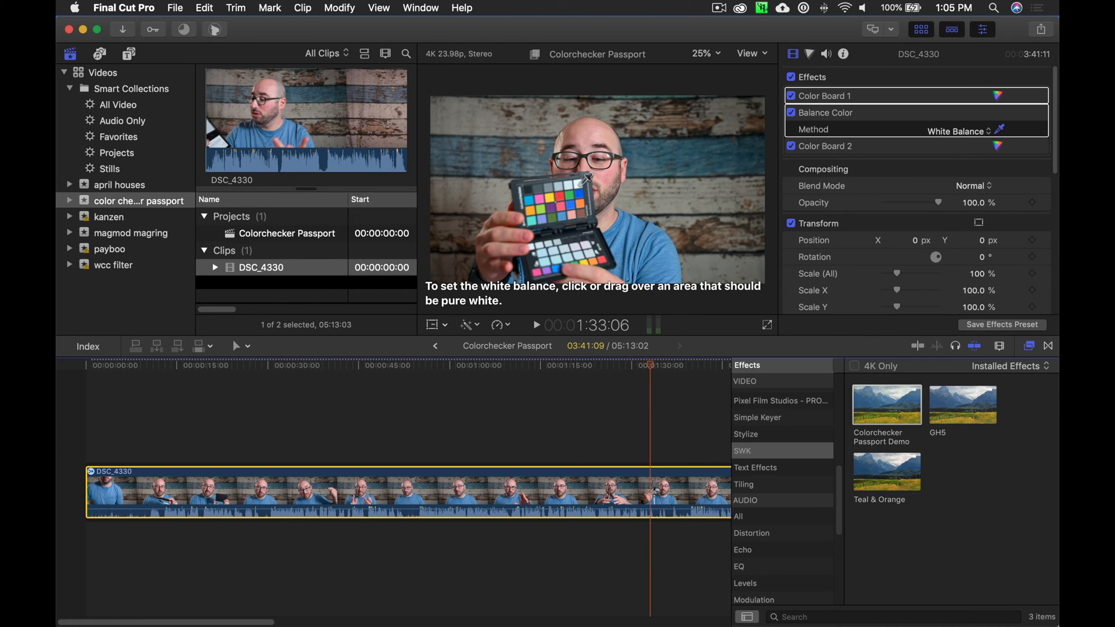
left_click(578, 185)
left_click(996, 131)
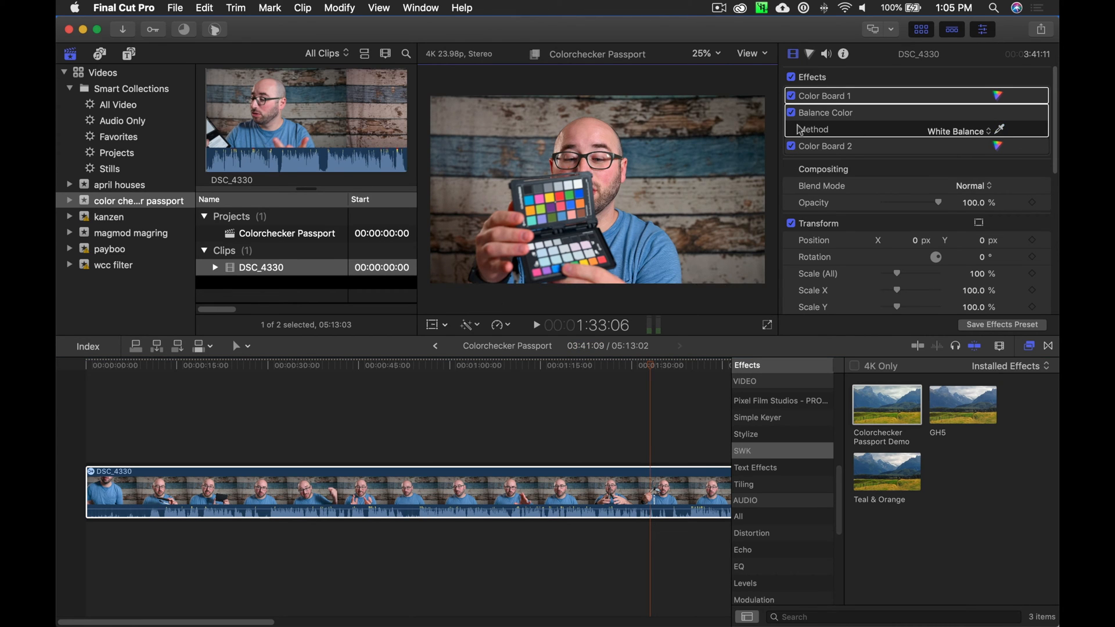
Compare the first clip with Balance Color off and on, and check the correction along the timeline.
left_click(792, 115)
left_click(792, 114)
key("super+minus")
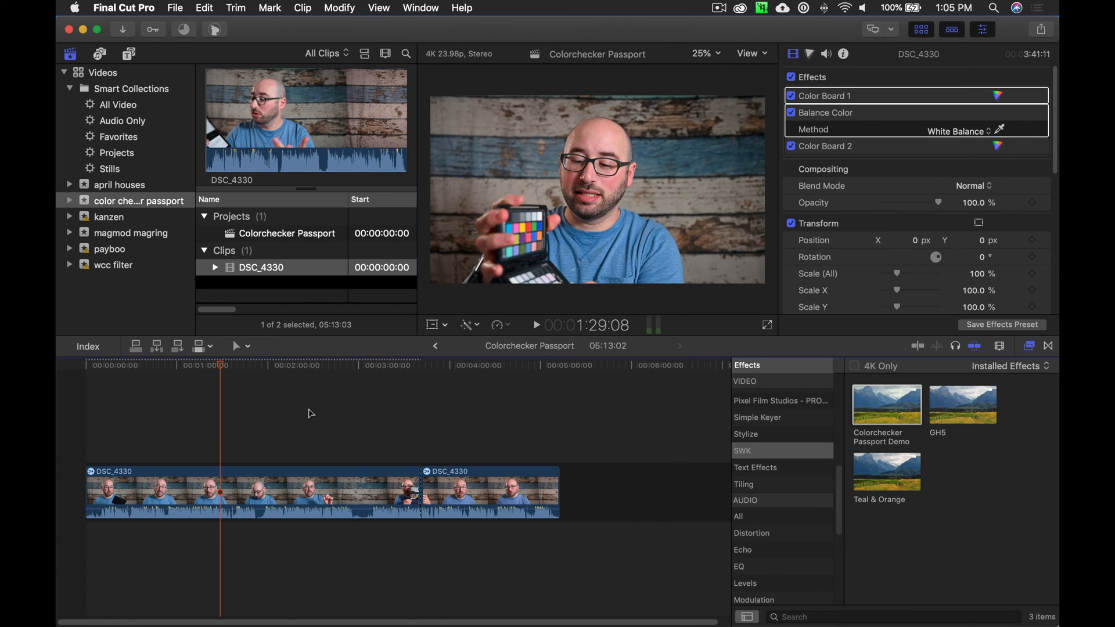
scroll(286, 381, "right", 5)
mouse_move(276, 366)
left_mouse_down()
mouse_move(476, 366)
mouse_move(270, 366)
left_mouse_up()
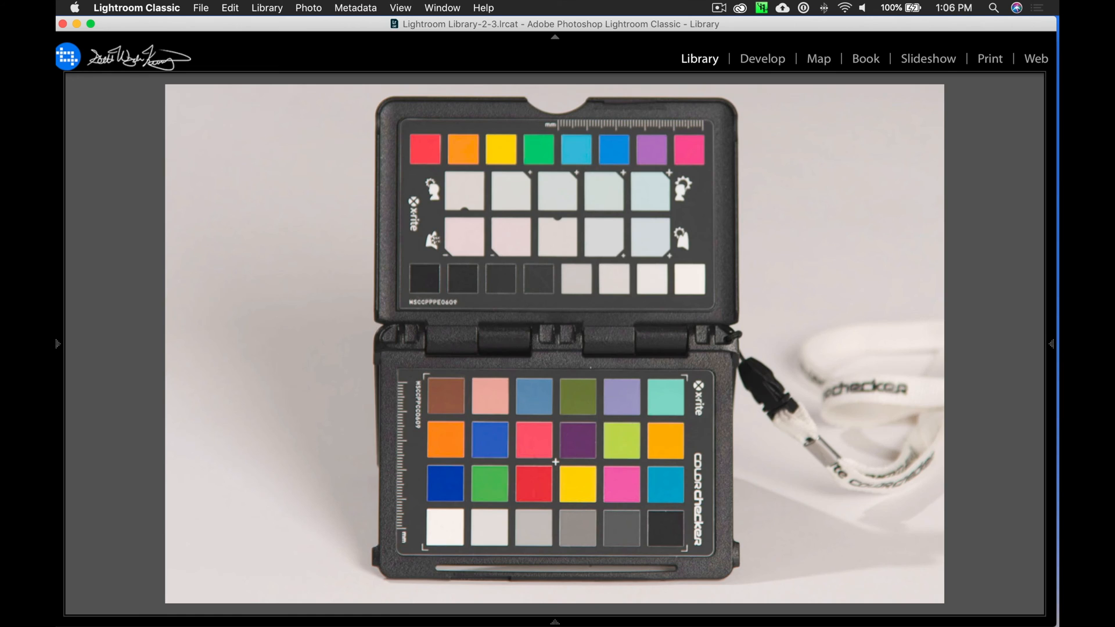
Switch to Lightroom Classic and view the color checker close-up alongside the photos that follow it.
key("Right")
key("Right")
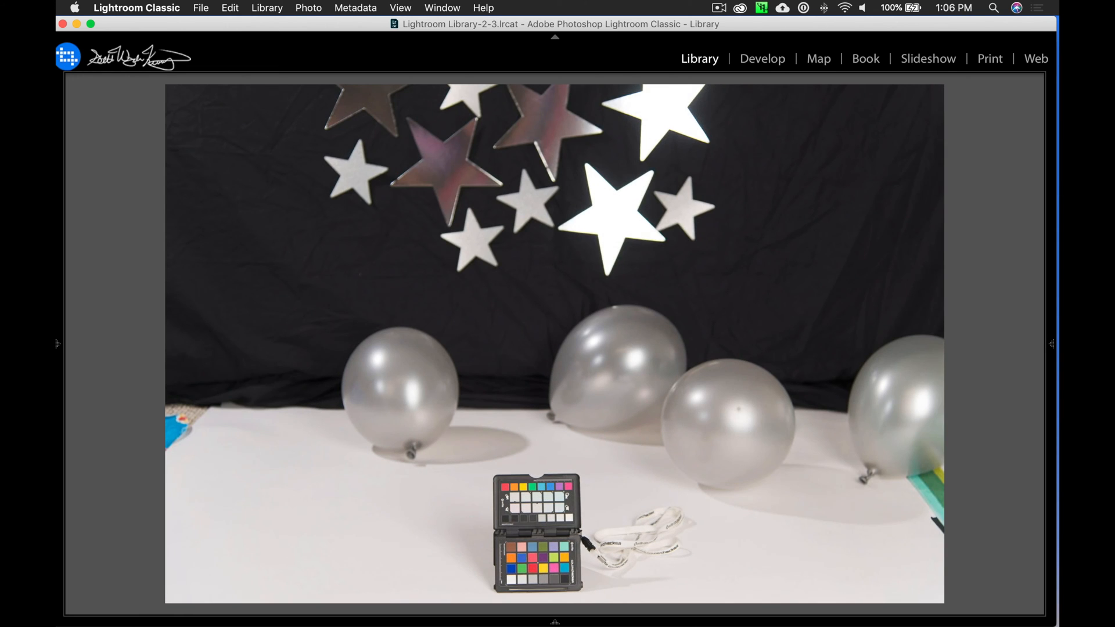
key("Left")
key("Left")
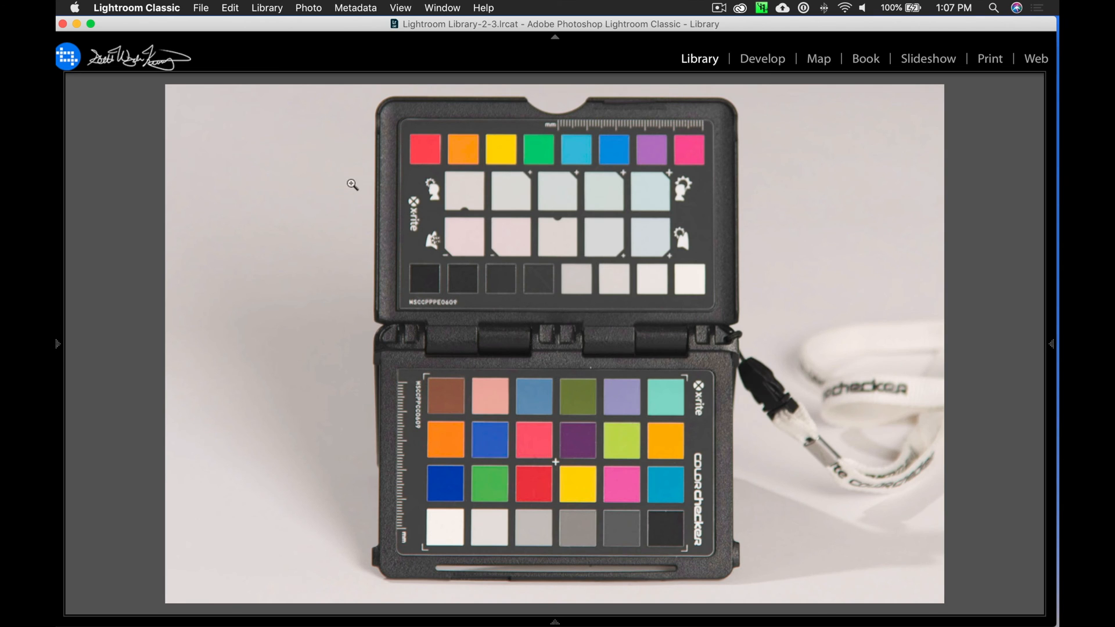
Compare the before and after versions of the color checker photo in Develop, and return to its single-photo Library view.
key("g")
key("d")
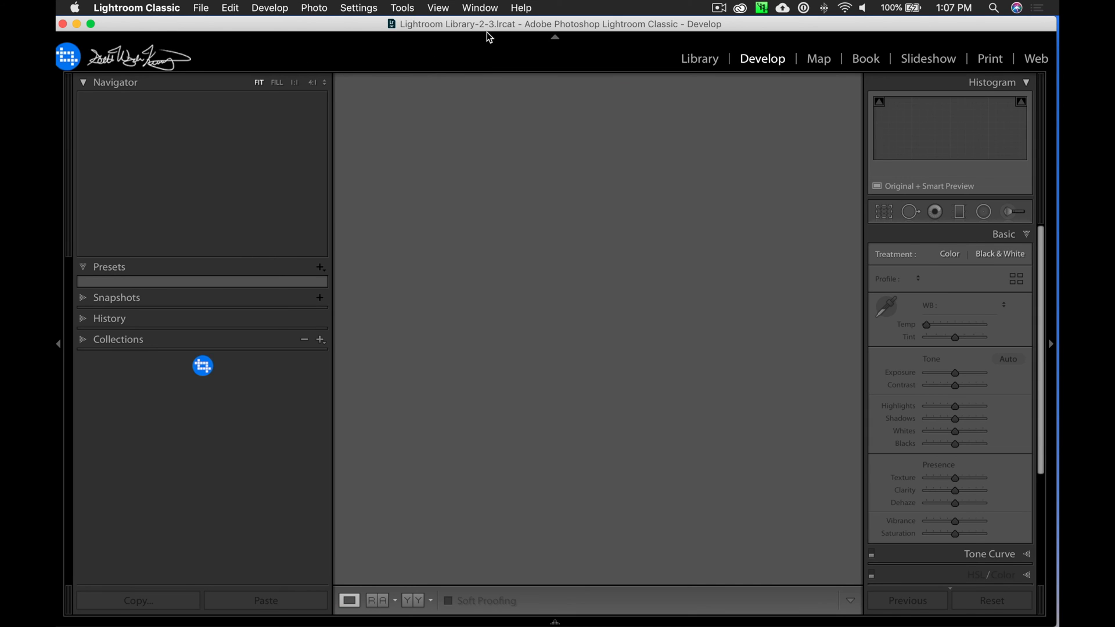
key("backslash")
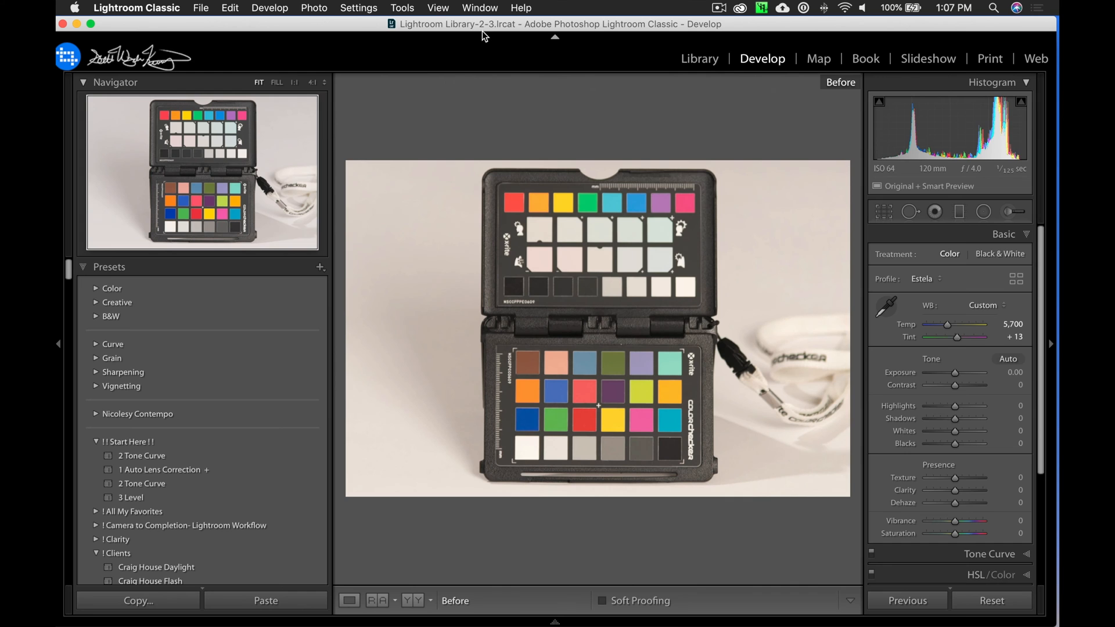
key("backslash")
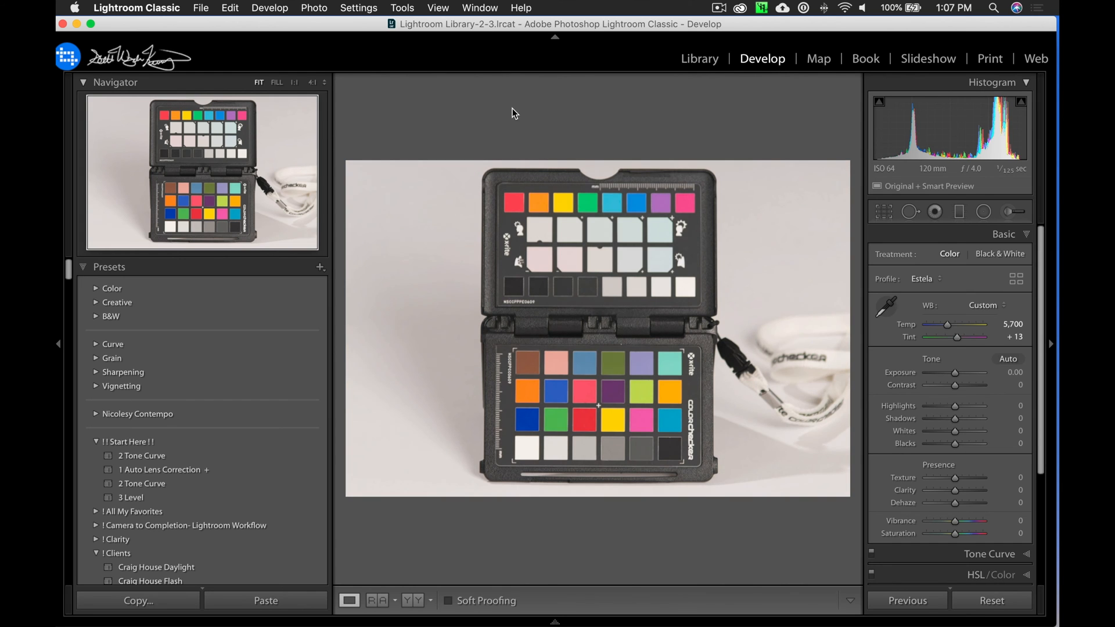
key("e")
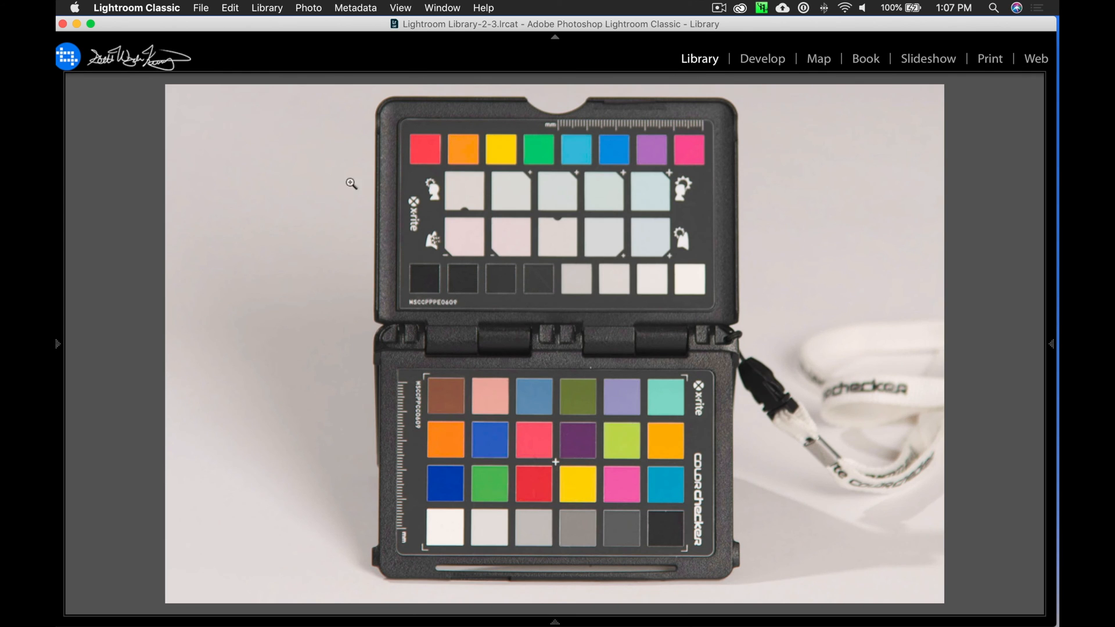
Review the export options and instructions of the ColorChecker Camera Calibration preset under X-Rite Presets, and leave without exporting.
left_click(197, 8)
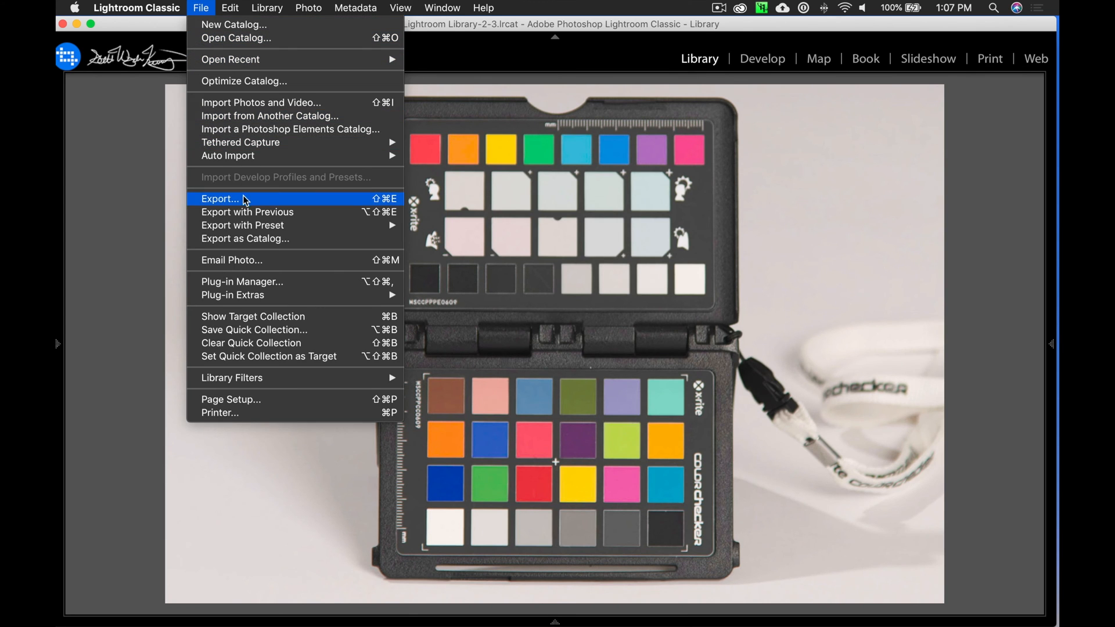
left_click(279, 199)
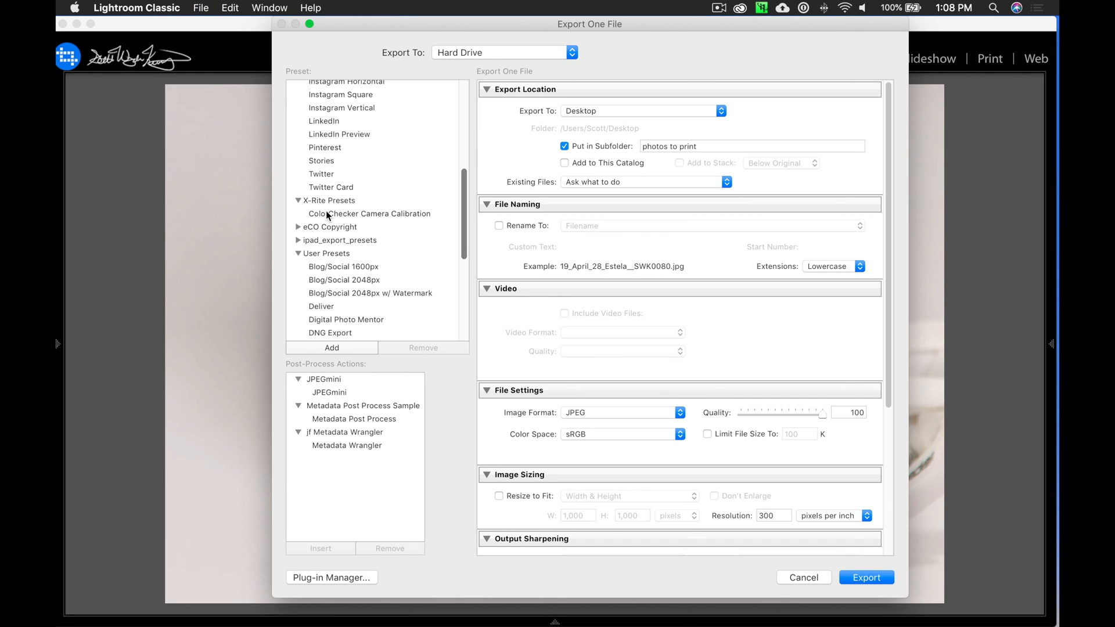
left_click(325, 212)
left_click(612, 116)
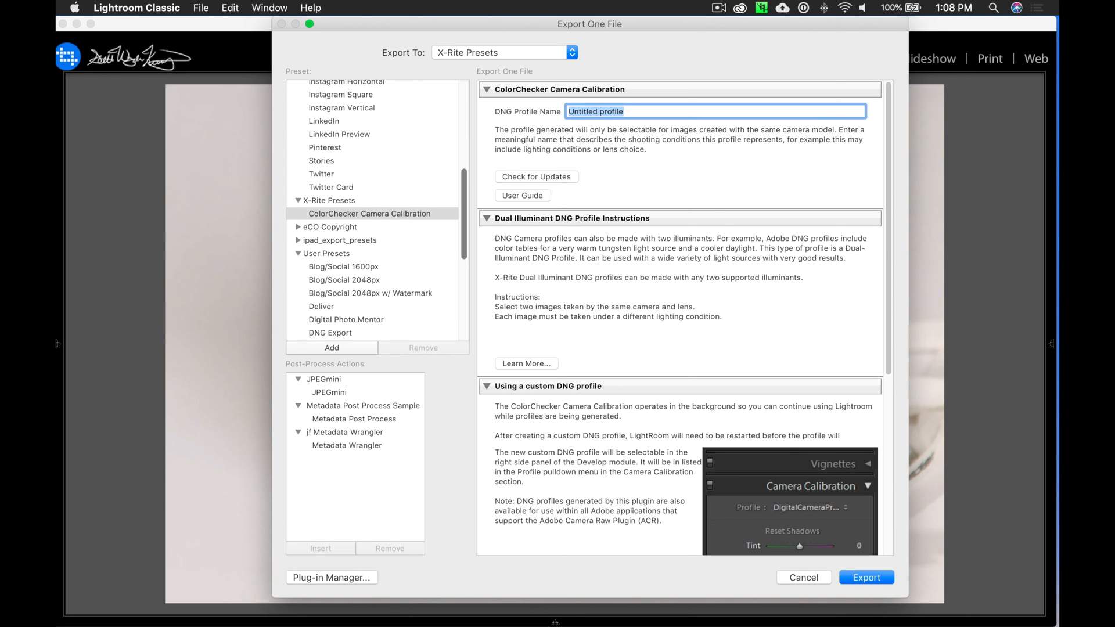
scroll(871, 372, "down", 5)
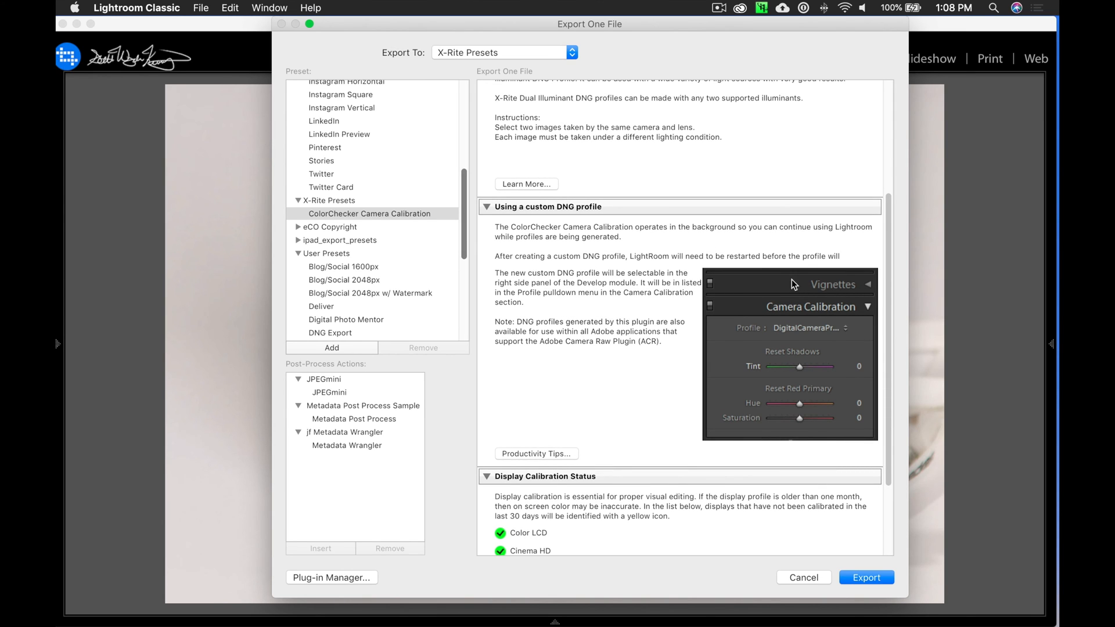
scroll(764, 223, "down", 2)
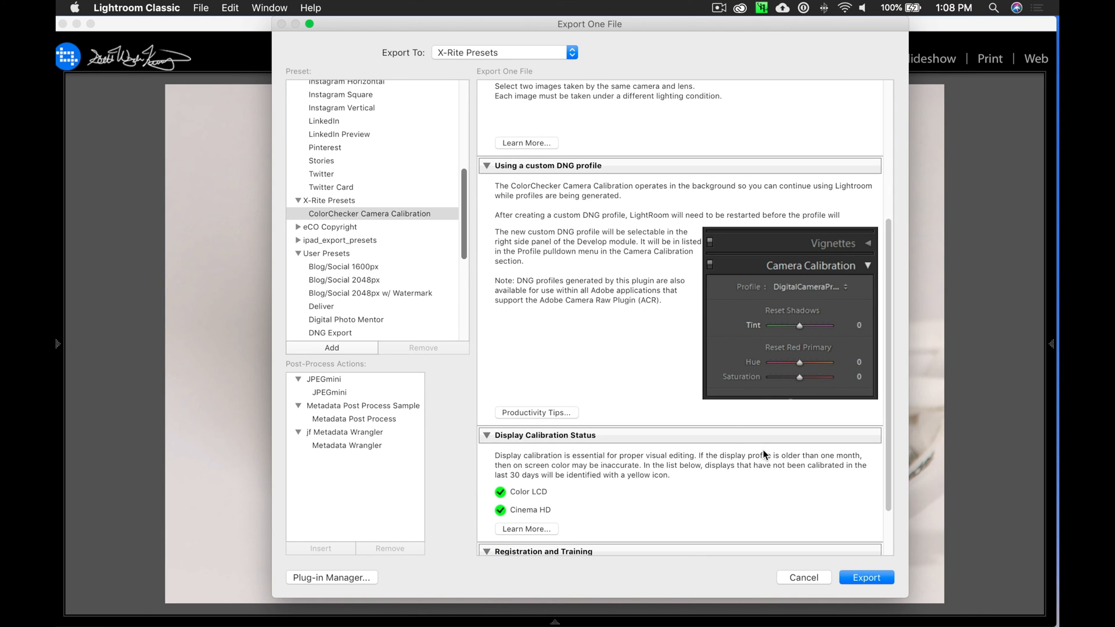
left_click(787, 581)
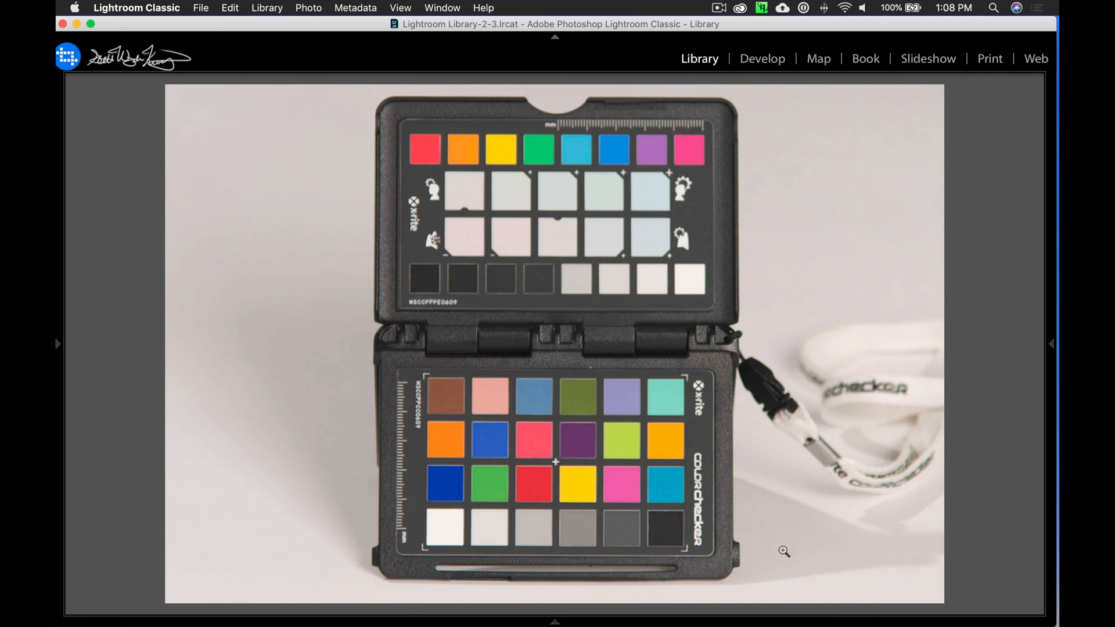
Open the color checker photo in Develop and look through the available camera profiles, keeping the current one.
key("d")
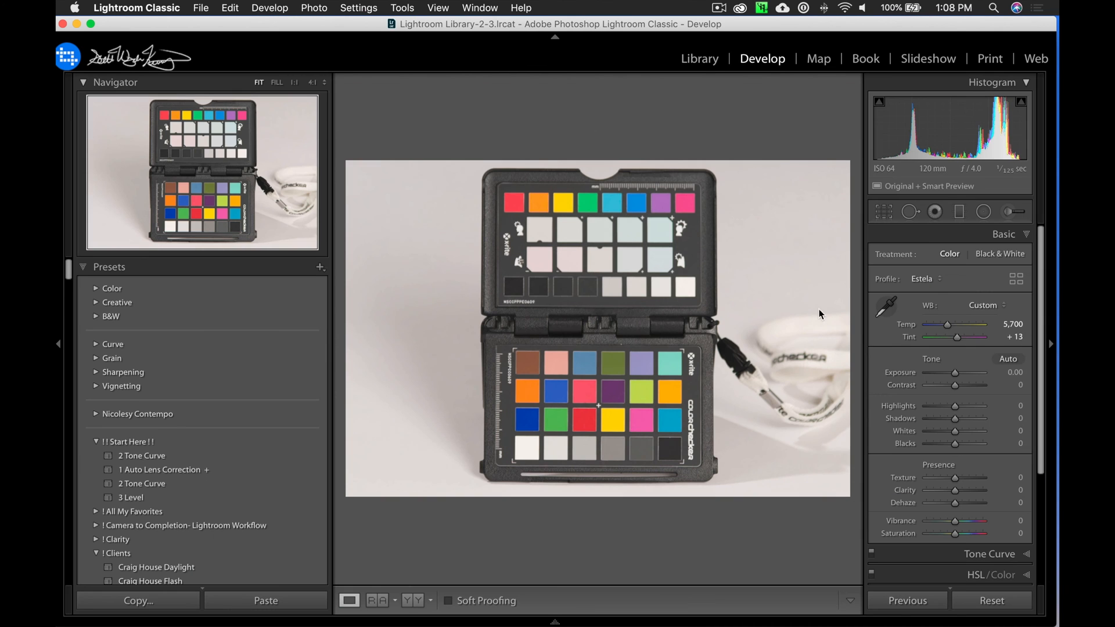
left_click(922, 285)
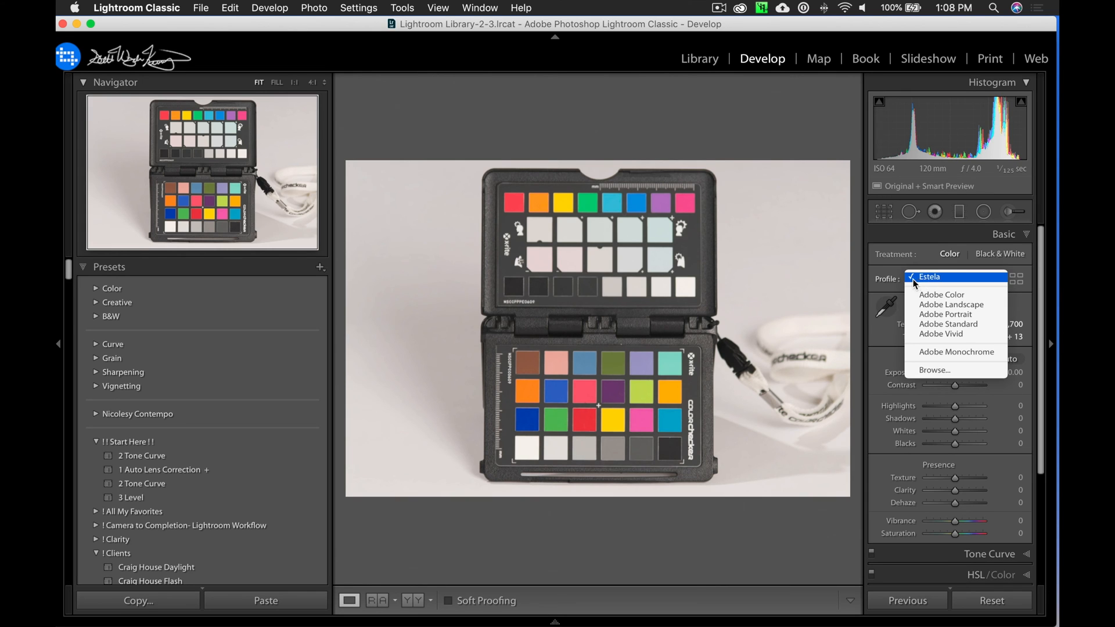
left_click(871, 289)
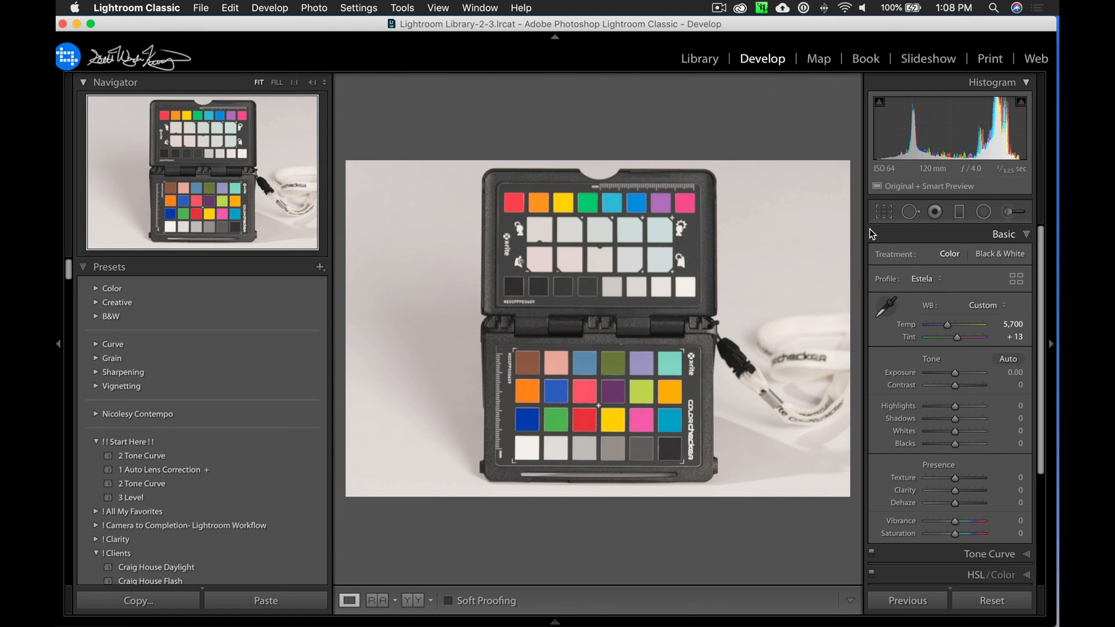
Recheck the profile choices for the color checker photo and leave its current custom profile selected.
left_click(918, 281)
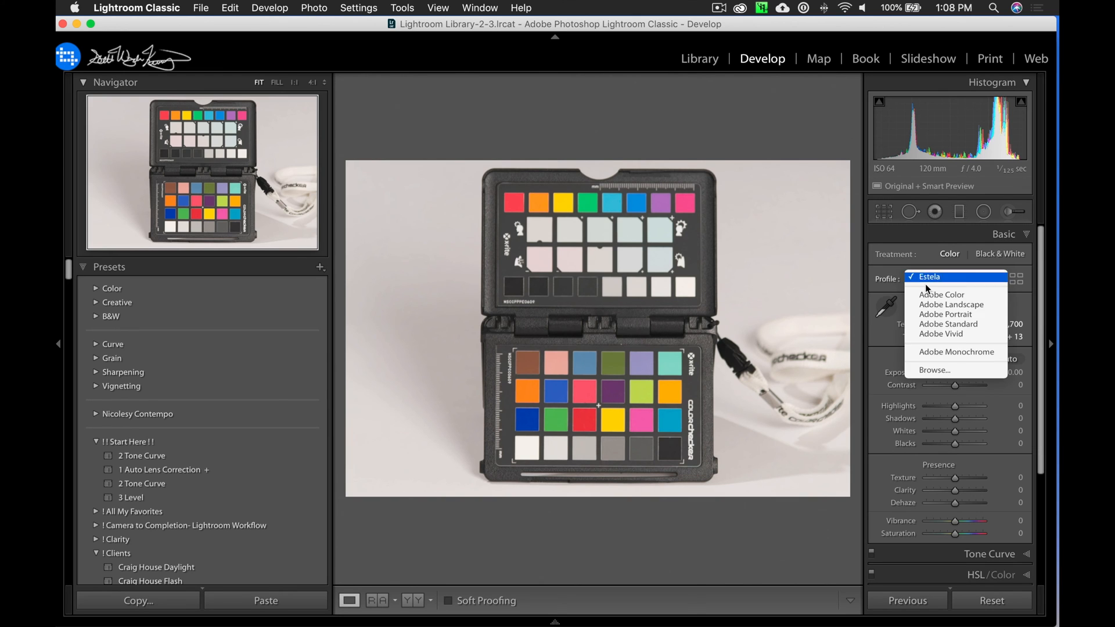
left_click(877, 272)
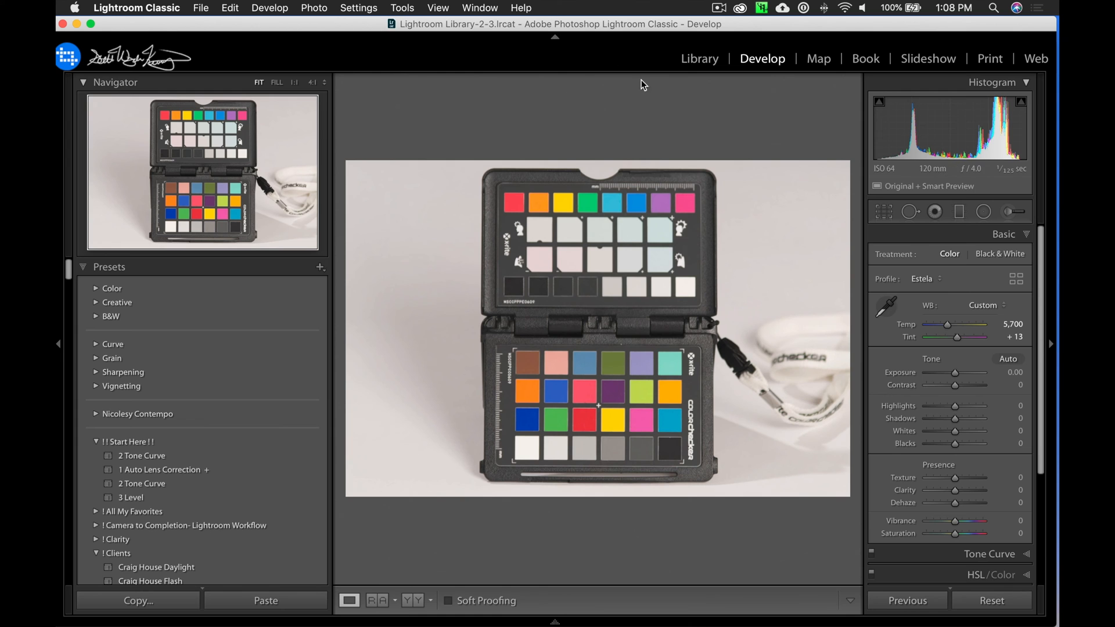
Try white balances sampled from the color checker's creative patches, first the center one and then one giving a warmer result, and undo the last pick.
left_click(886, 307)
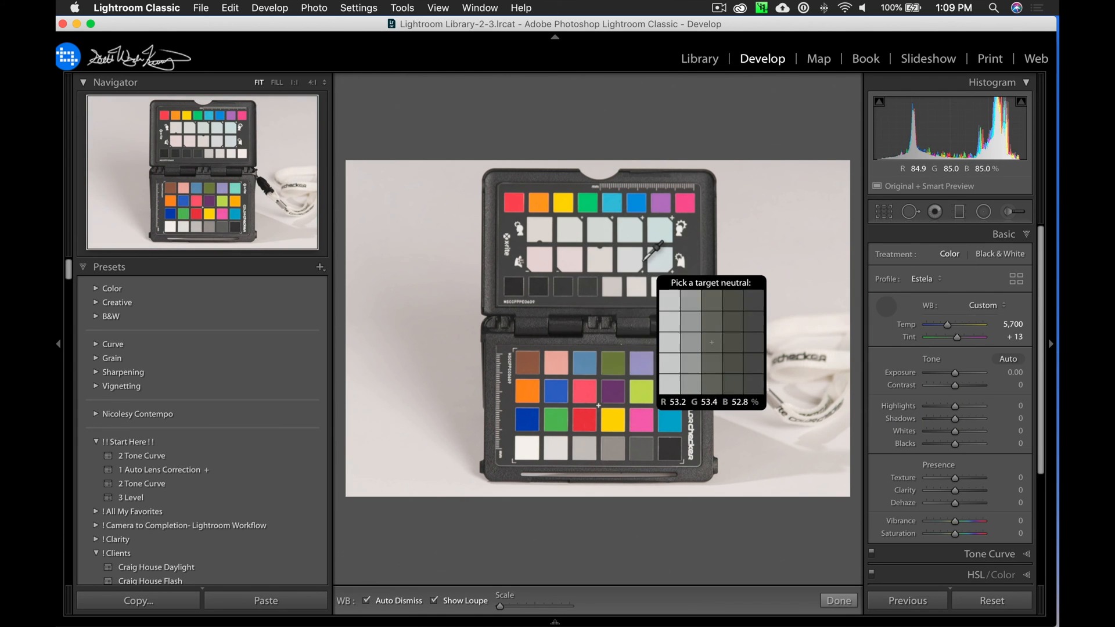
left_click(884, 307)
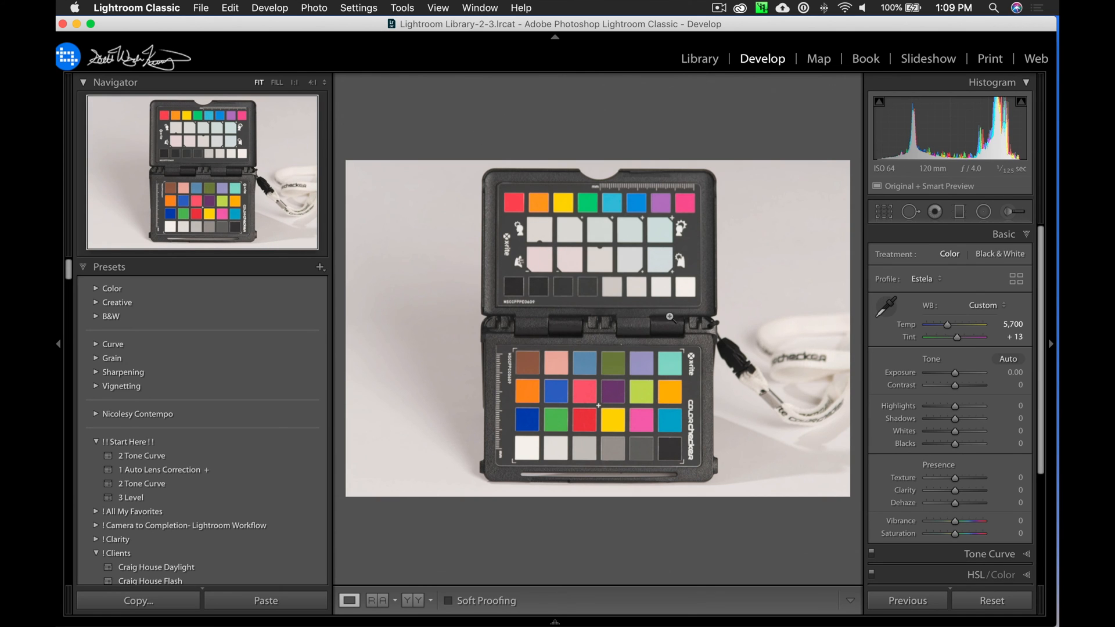
left_click(893, 309)
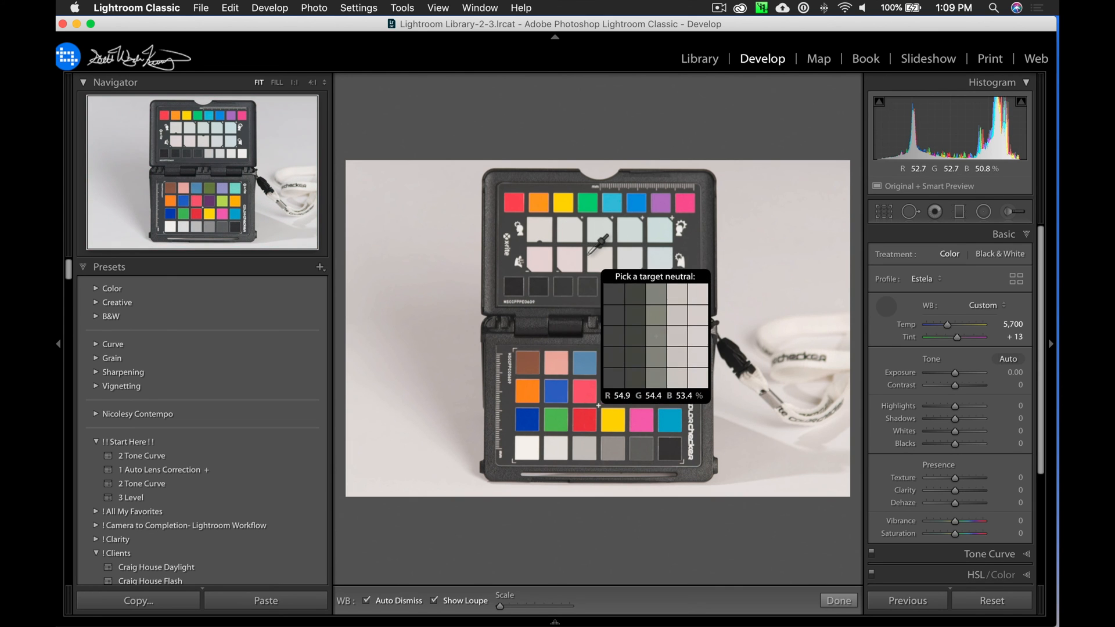
left_click(611, 259)
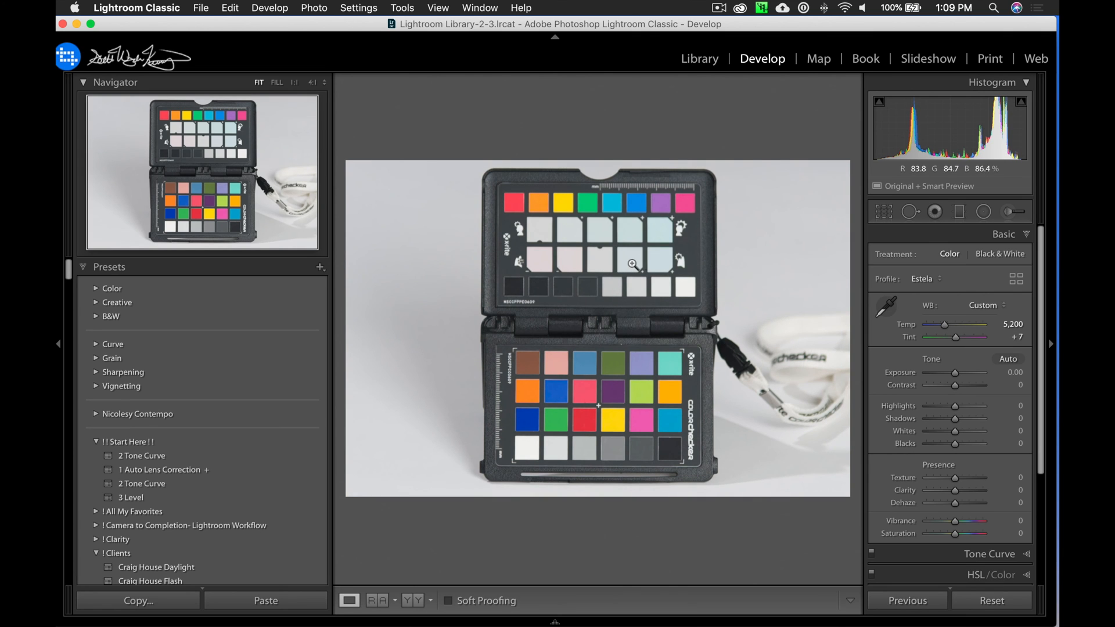
left_click(886, 306)
left_click(712, 267)
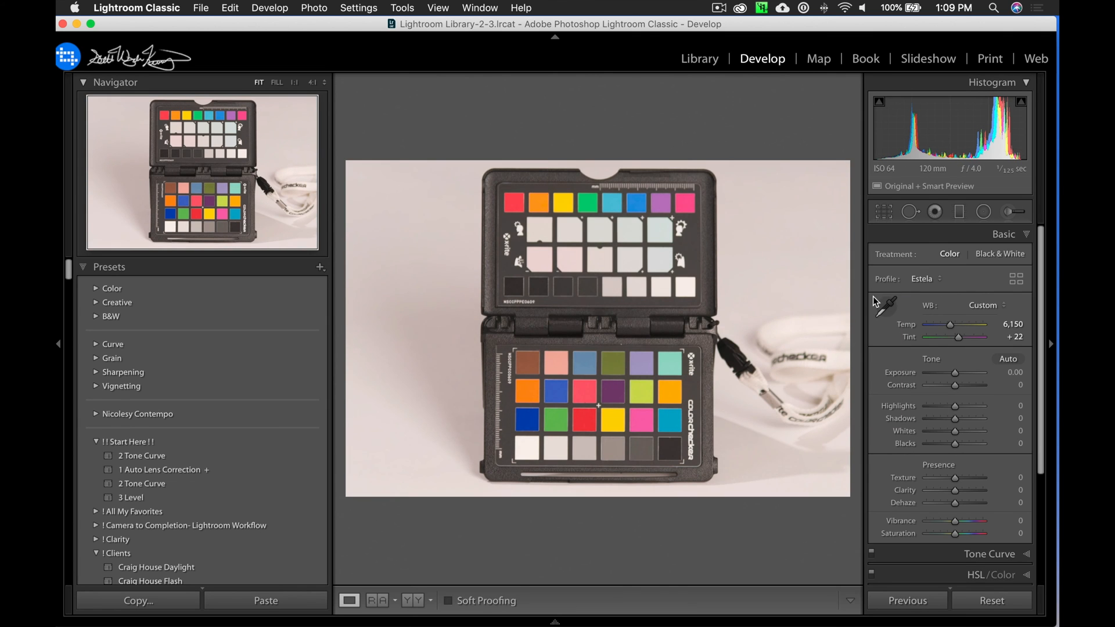
key("super+z")
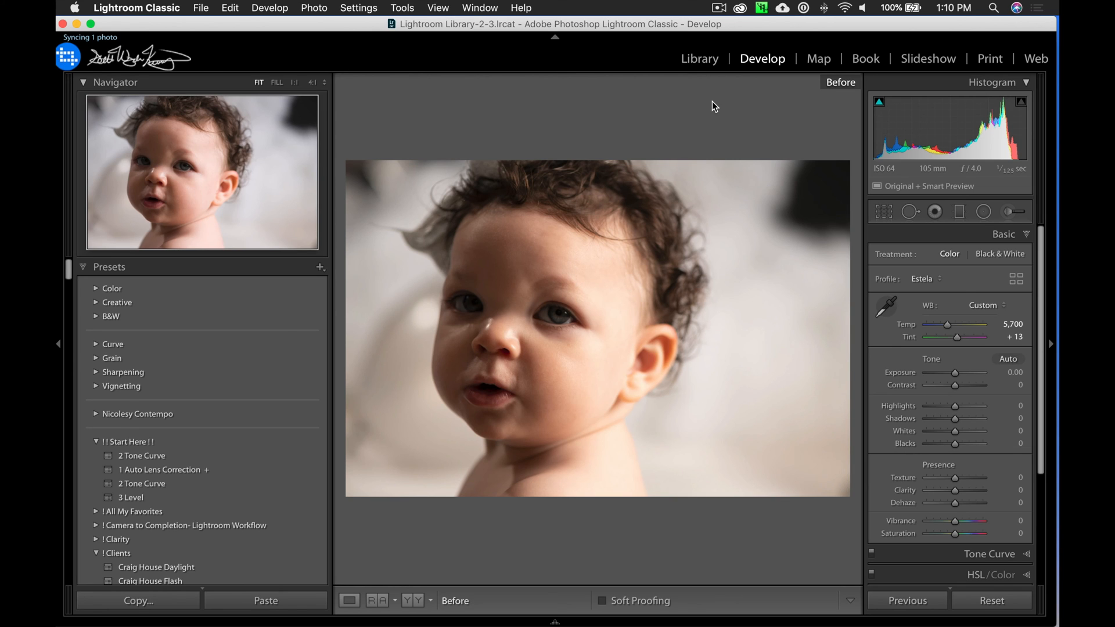
Compare the before and after versions of the baby portrait in Develop.
key("backslash")
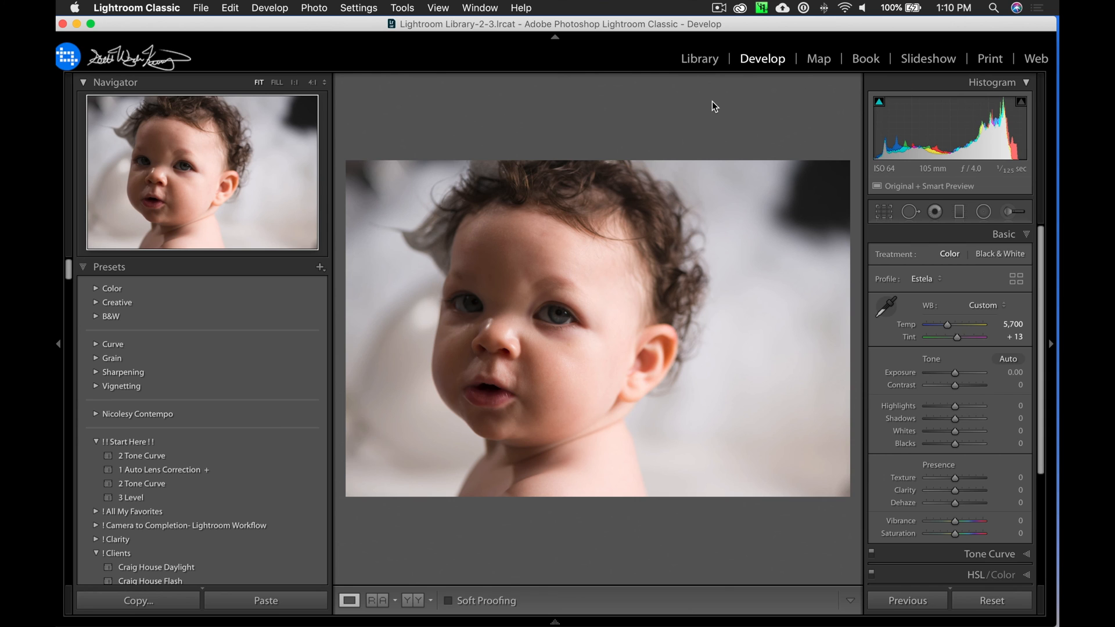
key("backslash")
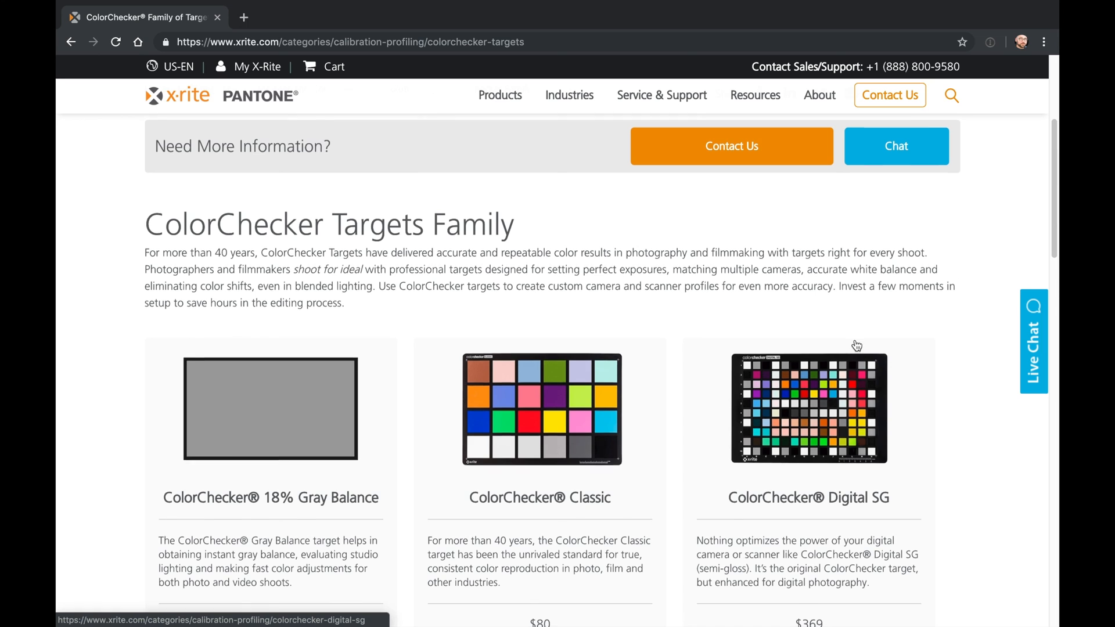
Switch to the X-Rite ColorChecker targets page in the browser, dismiss the sales chat pop-up, and examine the listed targets and their prices.
scroll(433, 361, "down", 2)
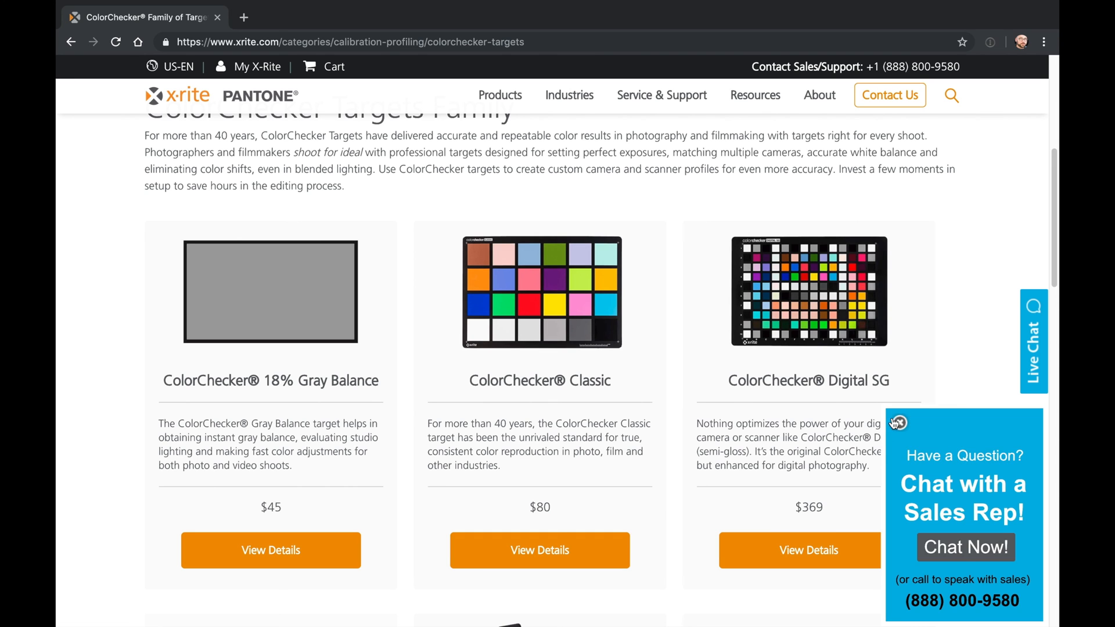
left_click(898, 423)
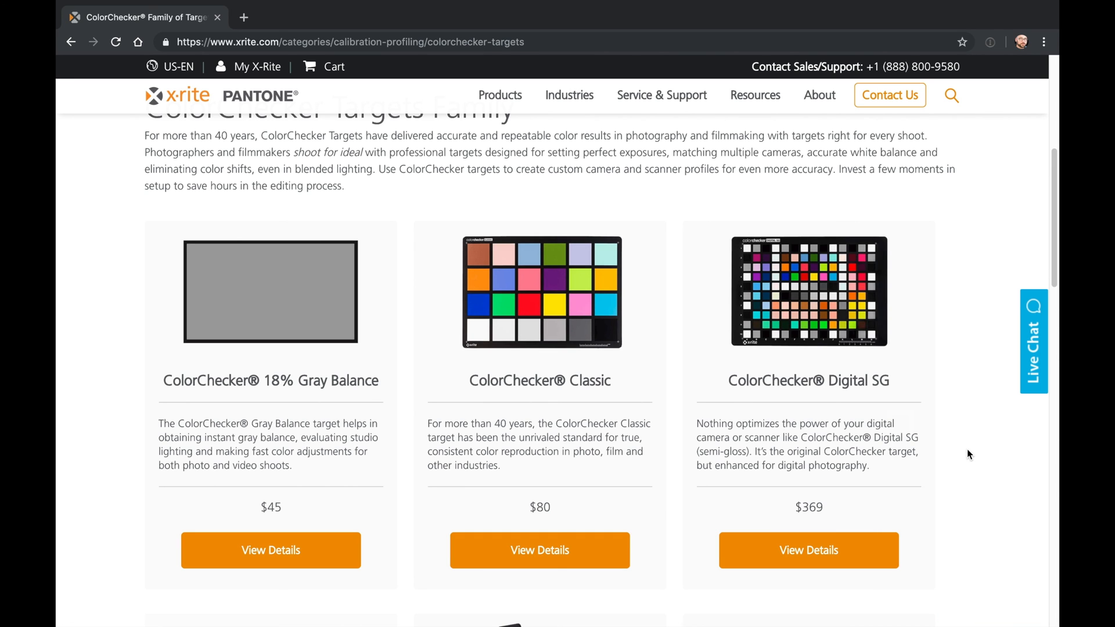
scroll(968, 454, "down", 3)
scroll(968, 454, "down", 4)
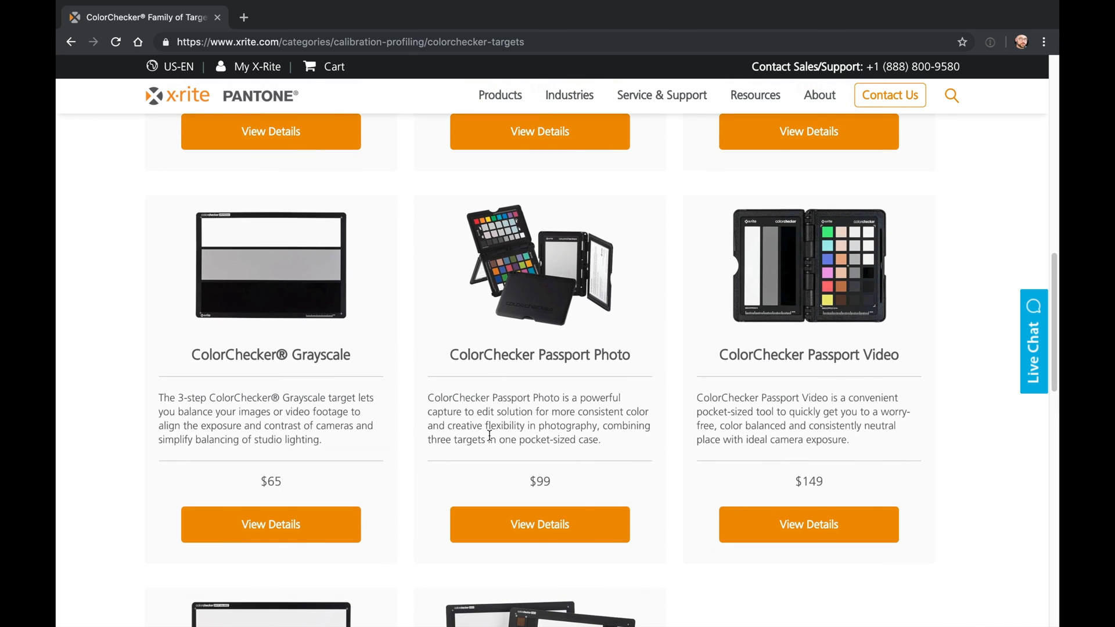
scroll(549, 398, "down", 1)
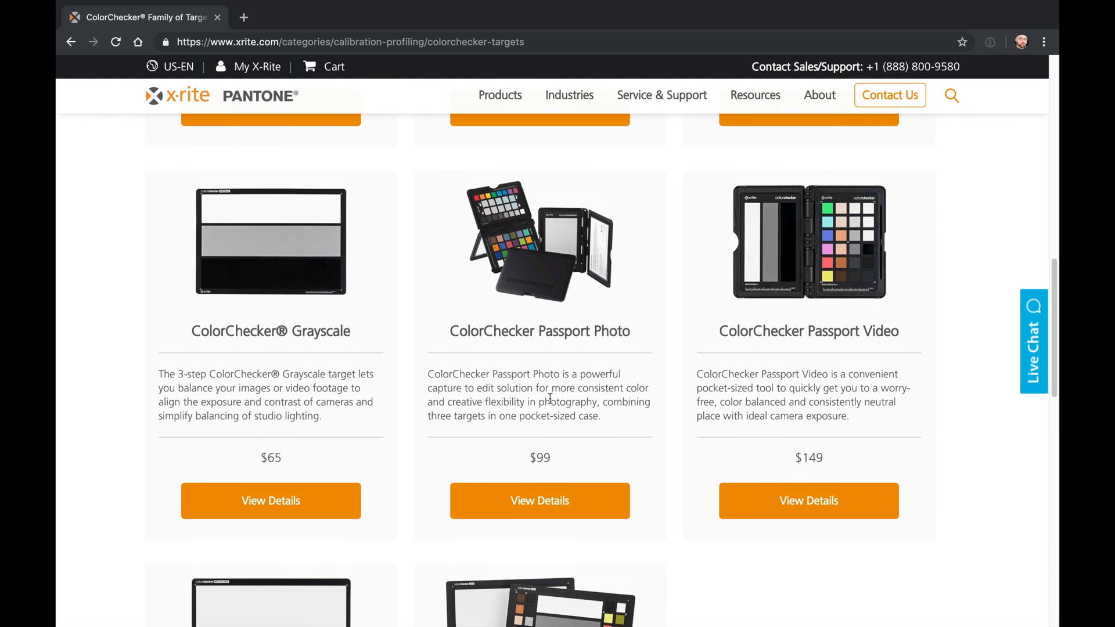
scroll(570, 423, "down", 2)
scroll(572, 430, "up", 1)
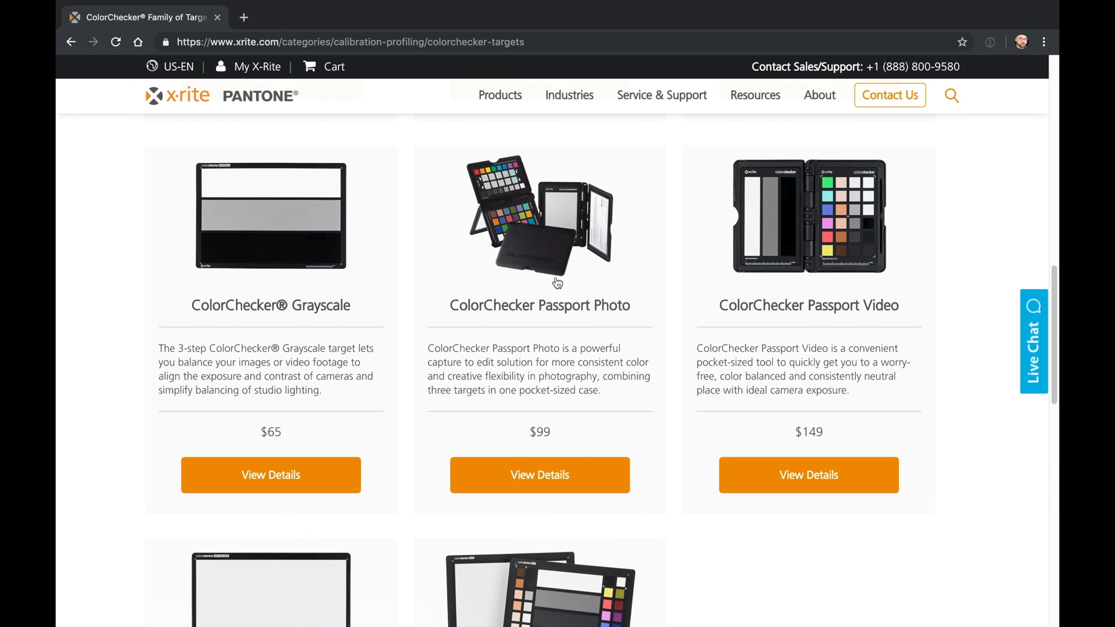
scroll(566, 244, "up", 5)
scroll(567, 283, "up", 8)
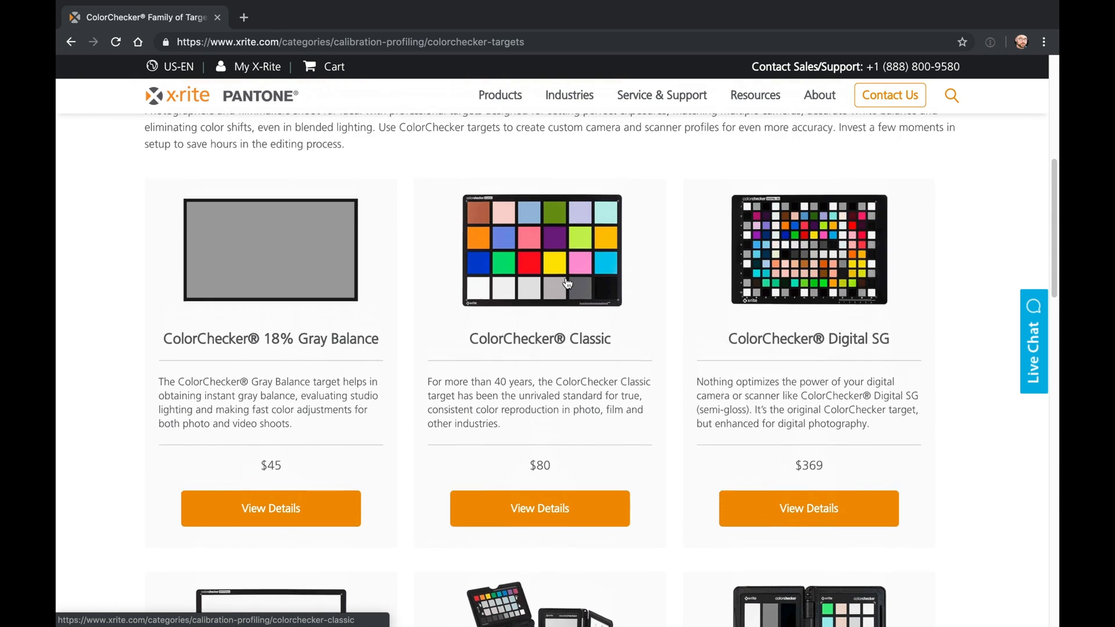
View the ColorChecker Passport Video product page and return to the ColorChecker targets listing.
scroll(567, 283, "down", 12)
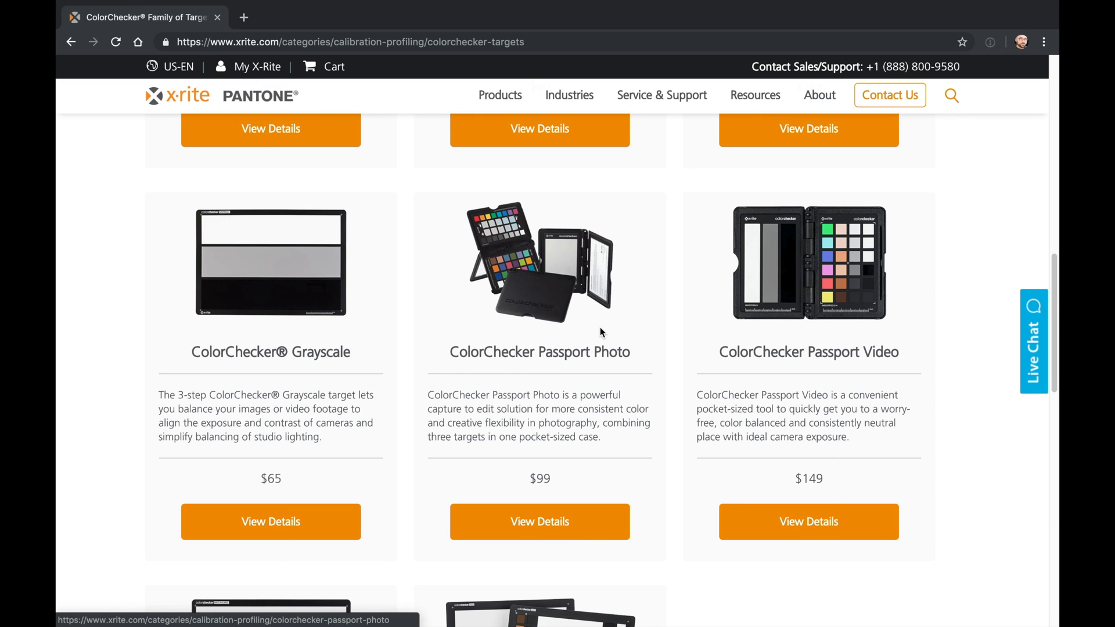
left_click(798, 306)
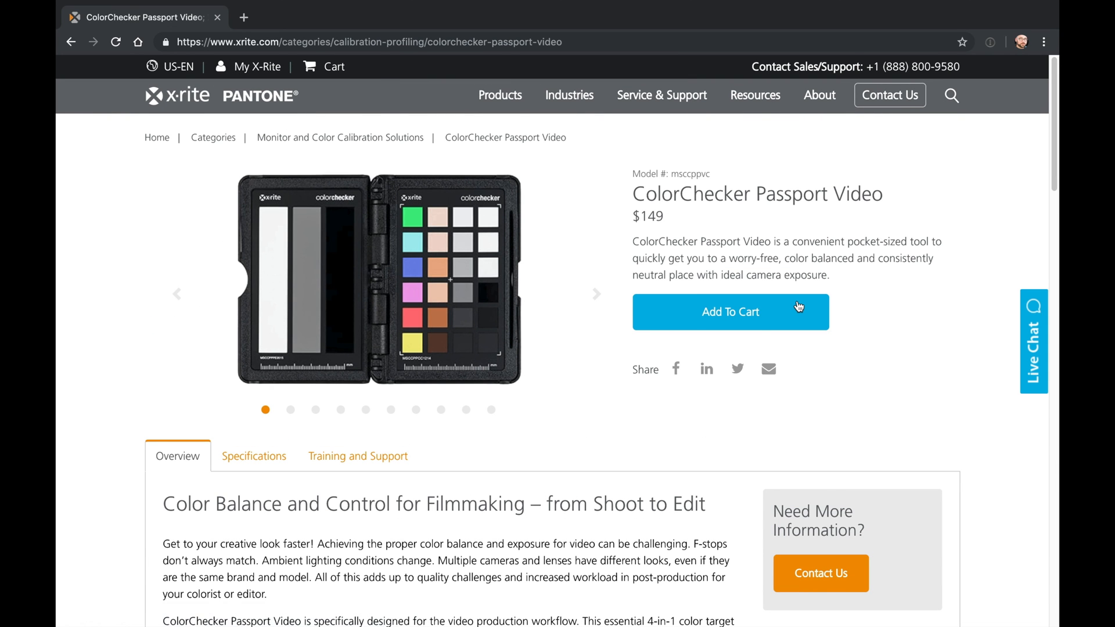
key("alt+Left")
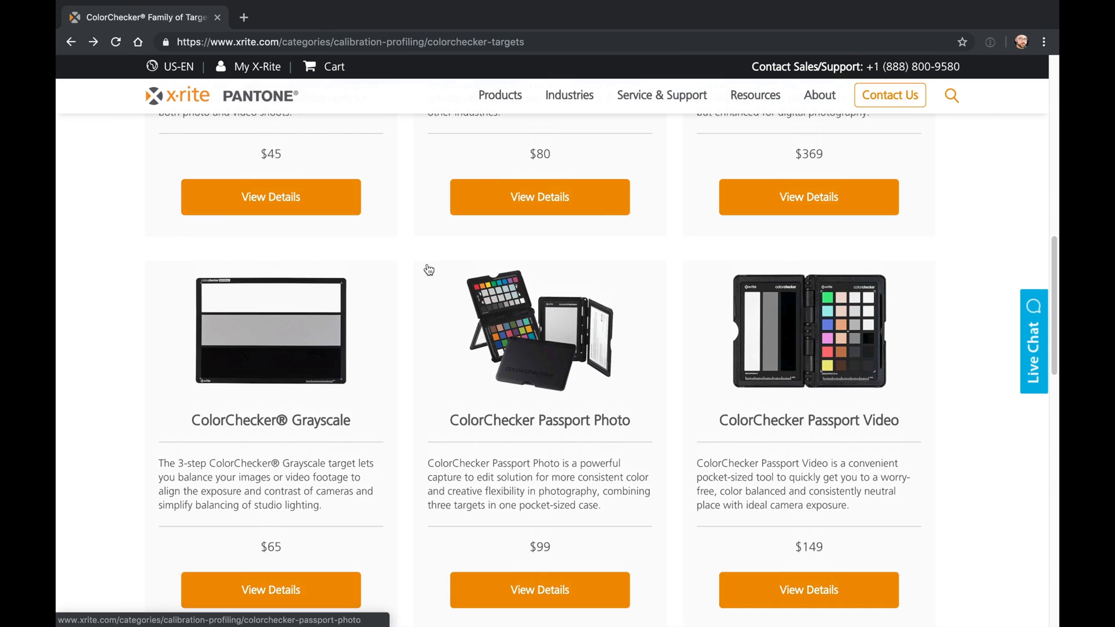